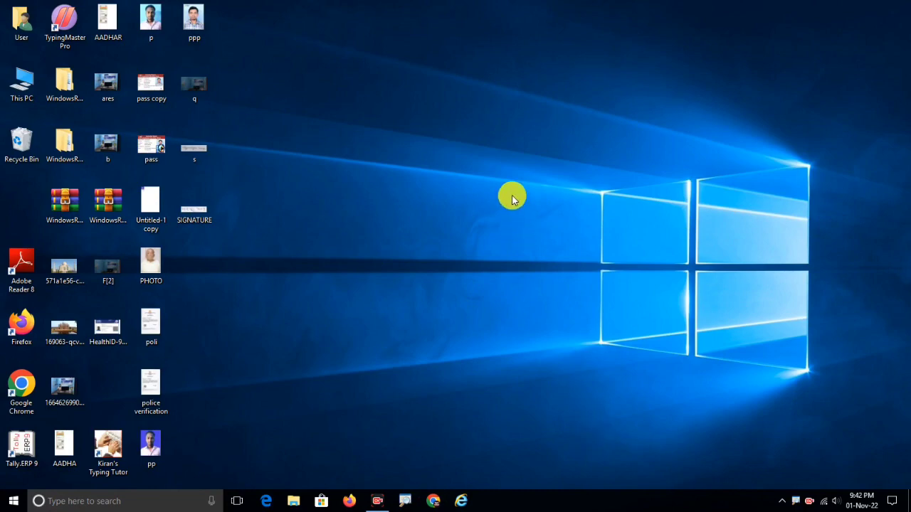
Open Control Panel from a 'co' taskbar search and go to Uninstall a program.
left_click(86, 501)
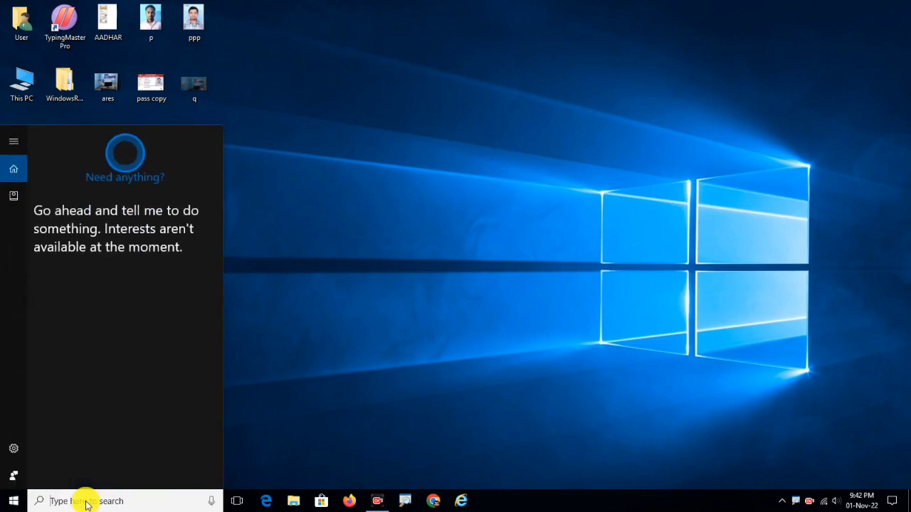
type("co")
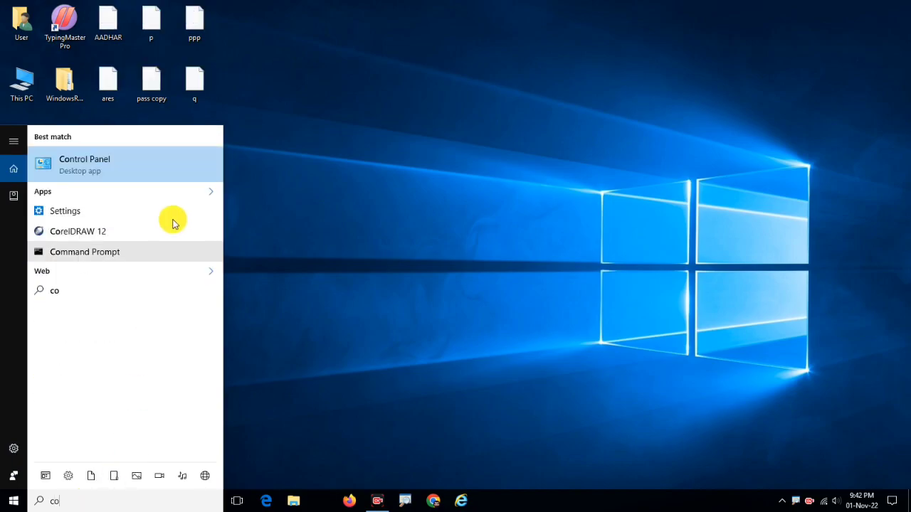
left_click(107, 165)
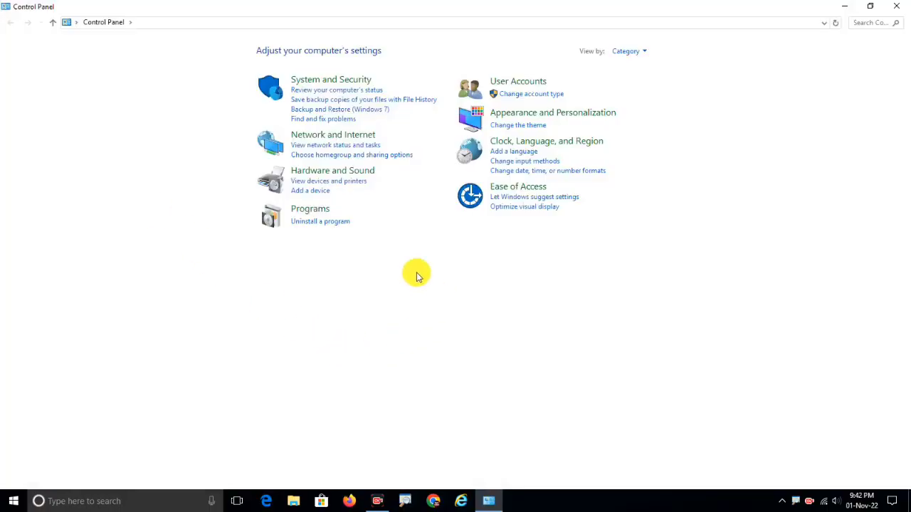
left_click(313, 223)
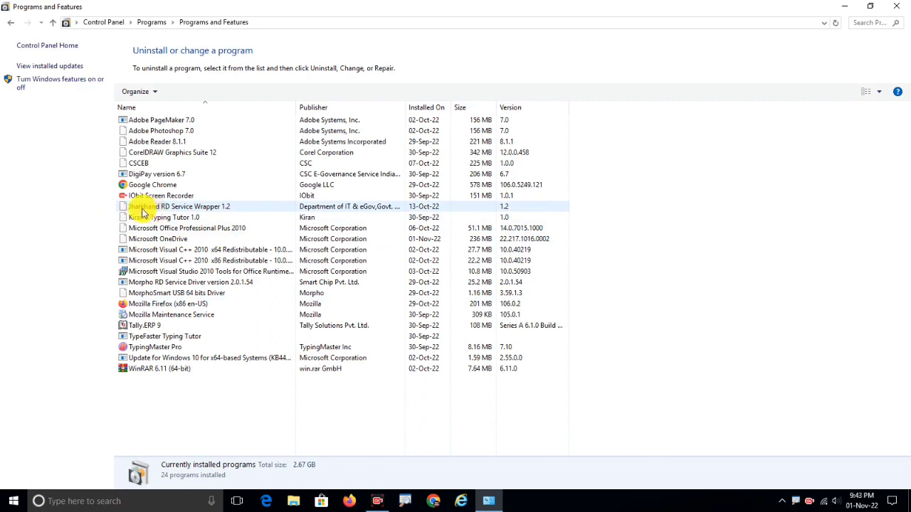
Uninstall Jharkhand RD Service Wrapper 1.2 and dismiss the success message.
left_click(183, 208)
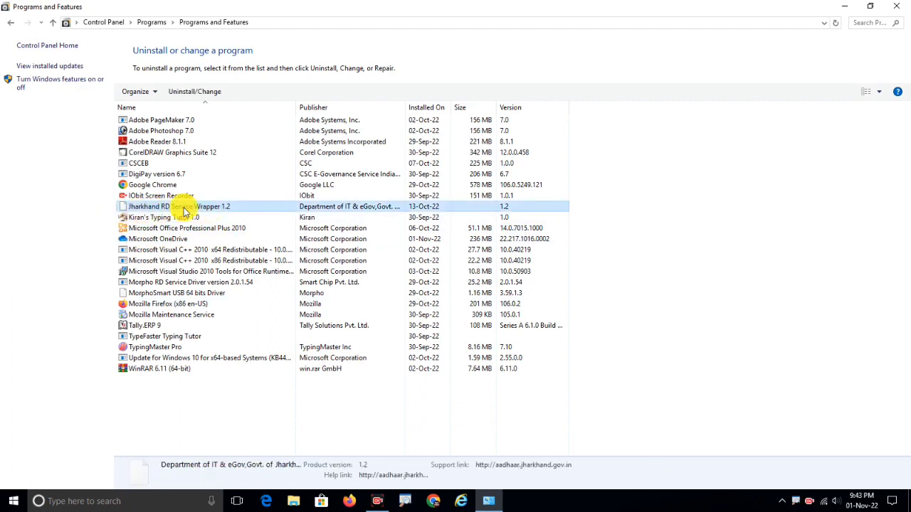
left_click(183, 94)
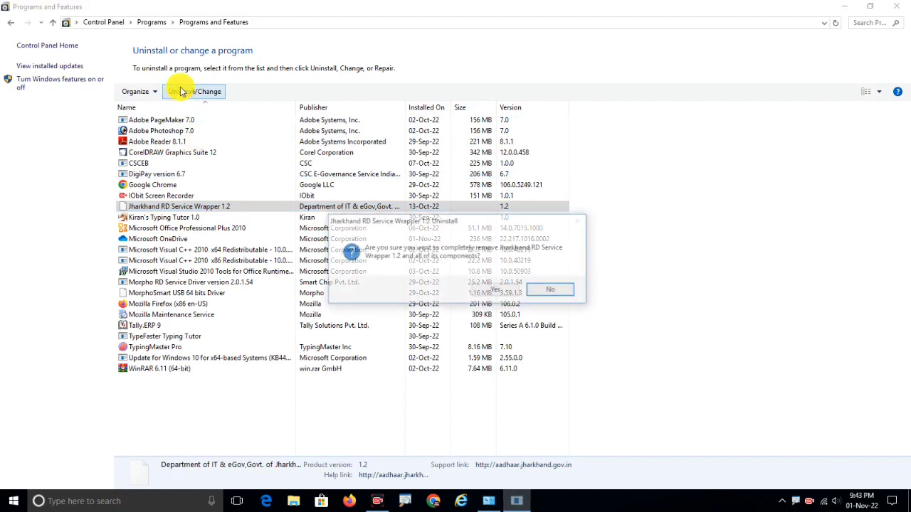
left_click(506, 290)
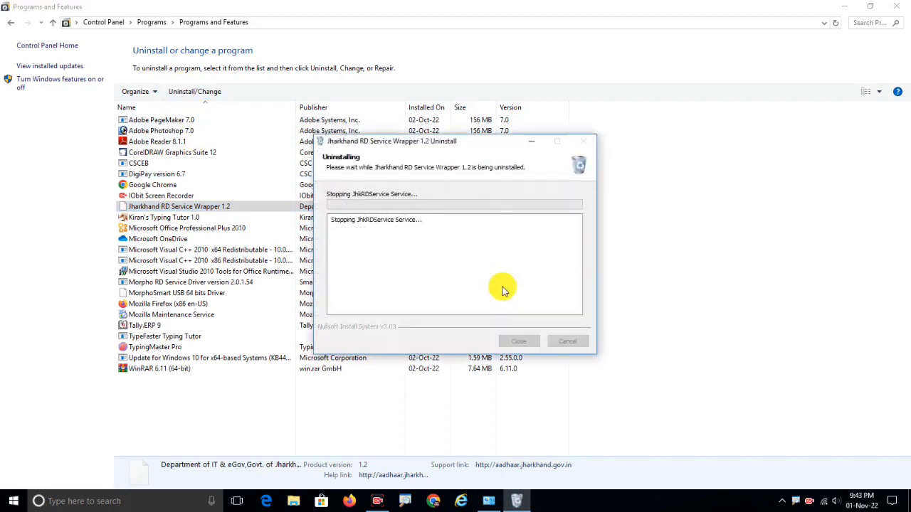
left_click(541, 296)
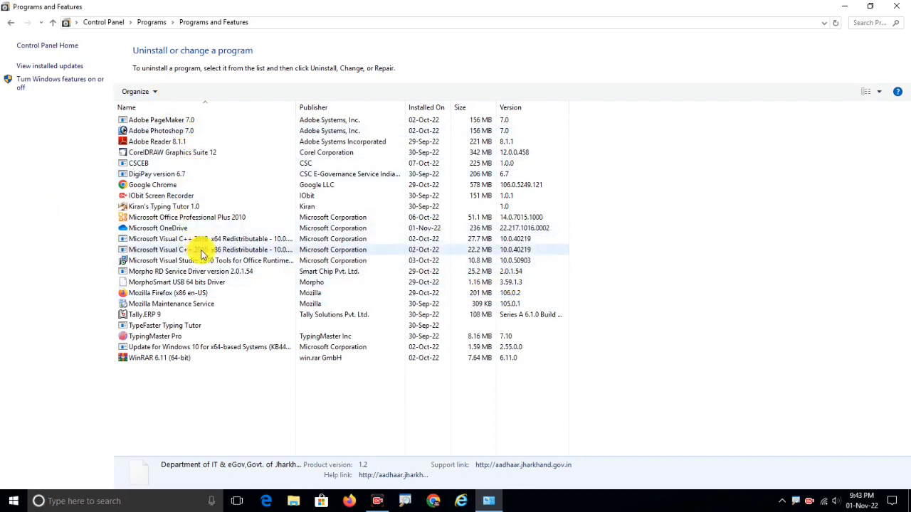
Uninstall the MorphoSmart USB 64 bits Driver.
right_click(161, 286)
left_click(152, 286)
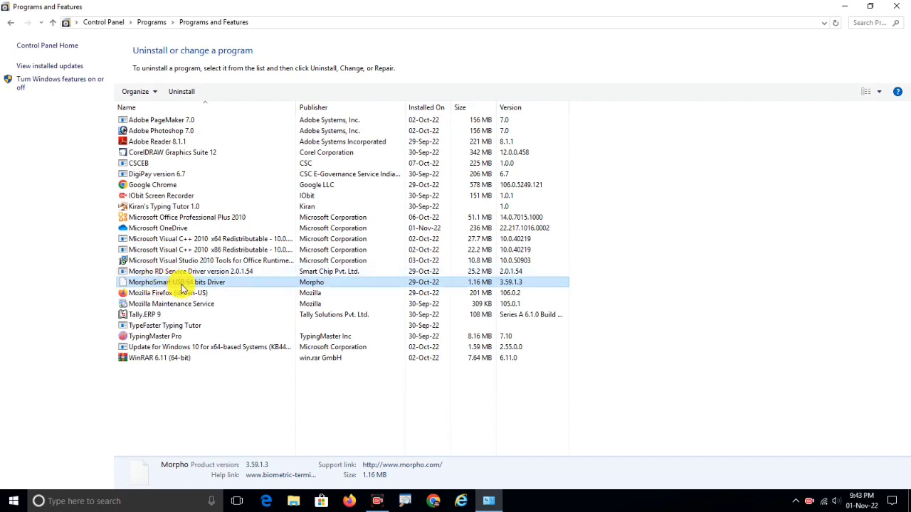
left_click(182, 91)
left_click(506, 251)
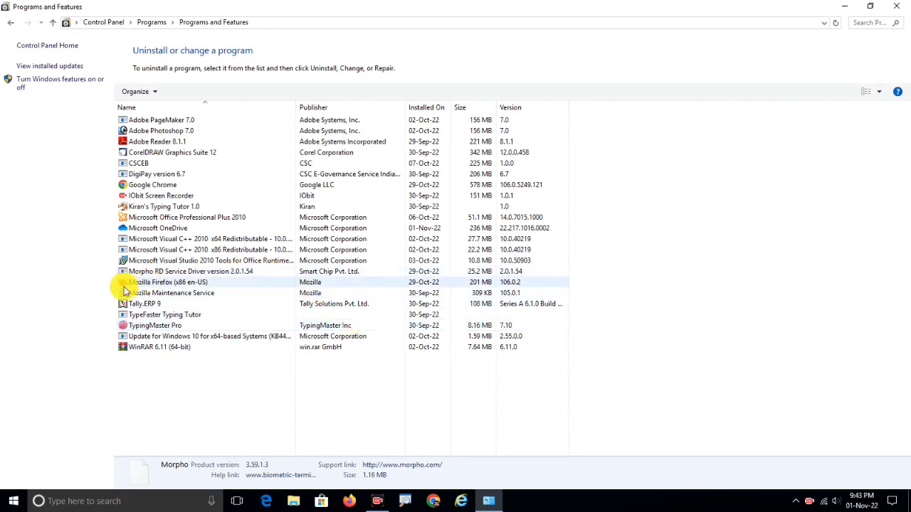
Uninstall Morpho RD Service Driver 2.0.1.54, then close the Programs and Features window.
left_click(145, 273)
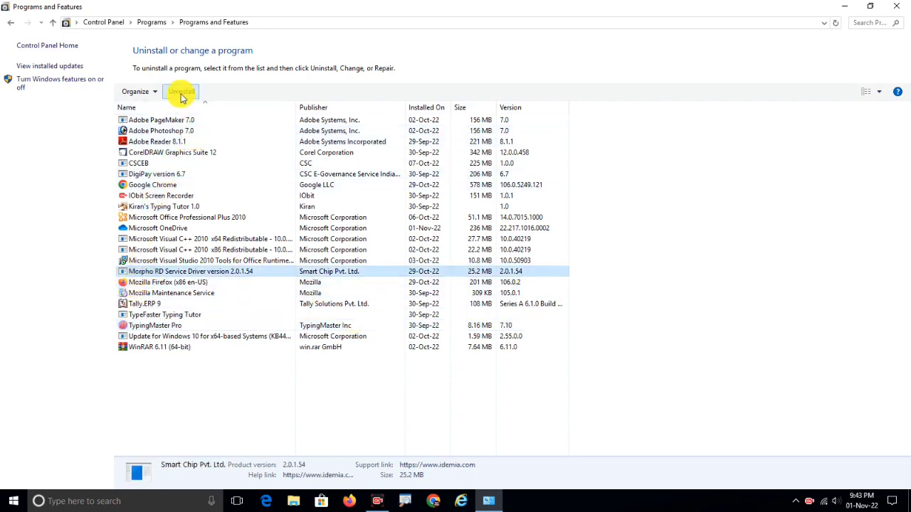
left_click(317, 272)
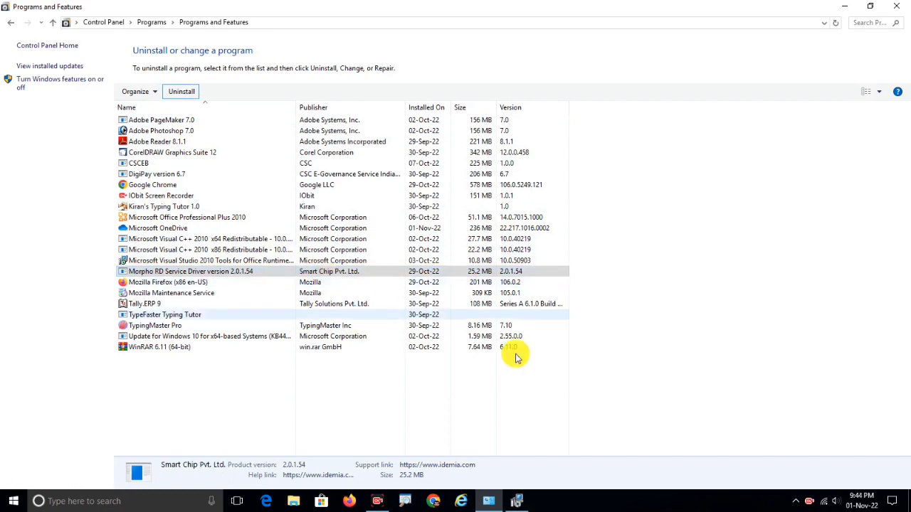
left_click(517, 501)
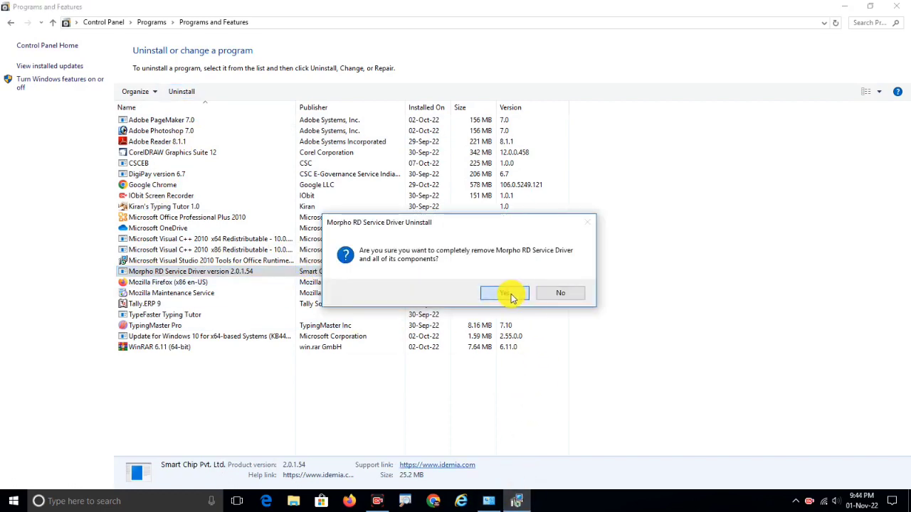
left_click(510, 294)
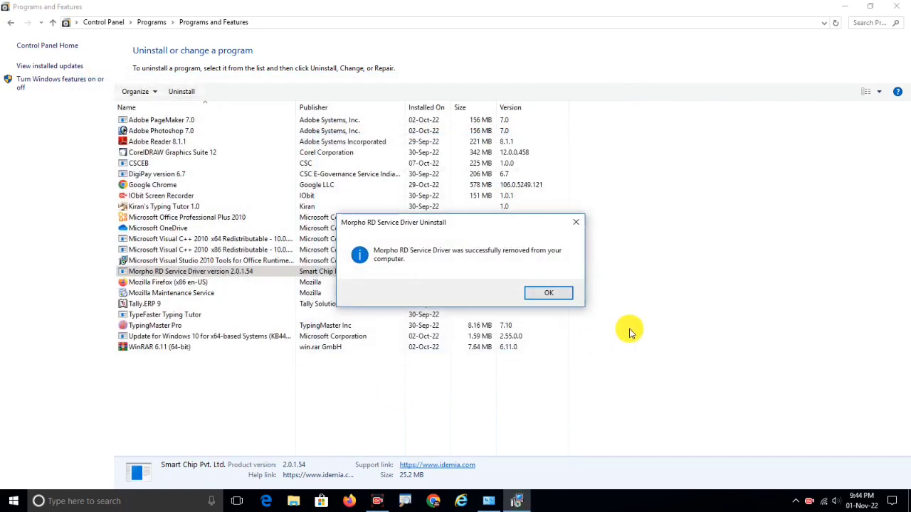
left_click(549, 293)
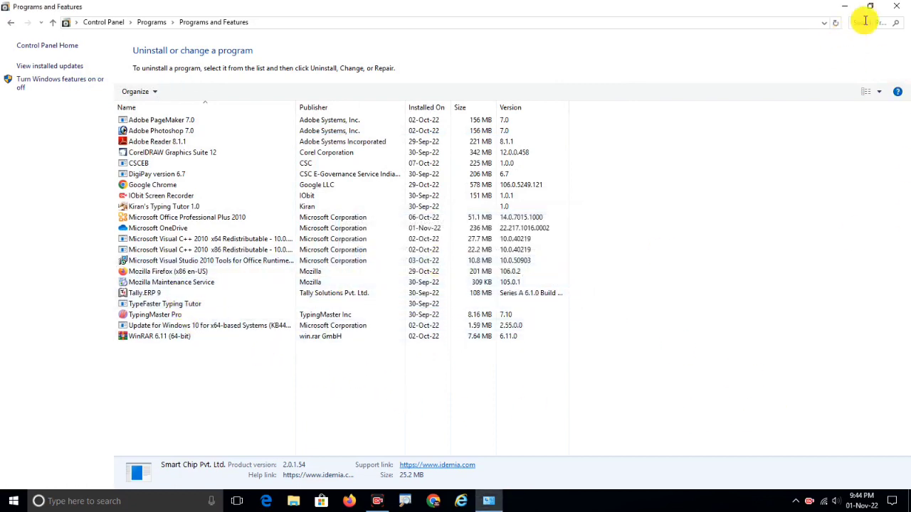
left_click(896, 6)
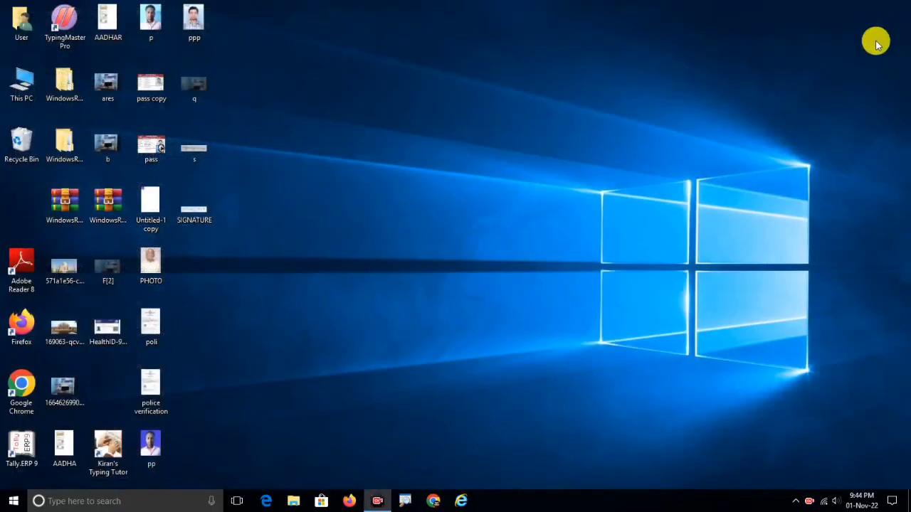
In Chrome, search Google for 'jharkhand rd service' and open the Aadhaar Jharkhand Resources & Downloads page.
left_click(433, 501)
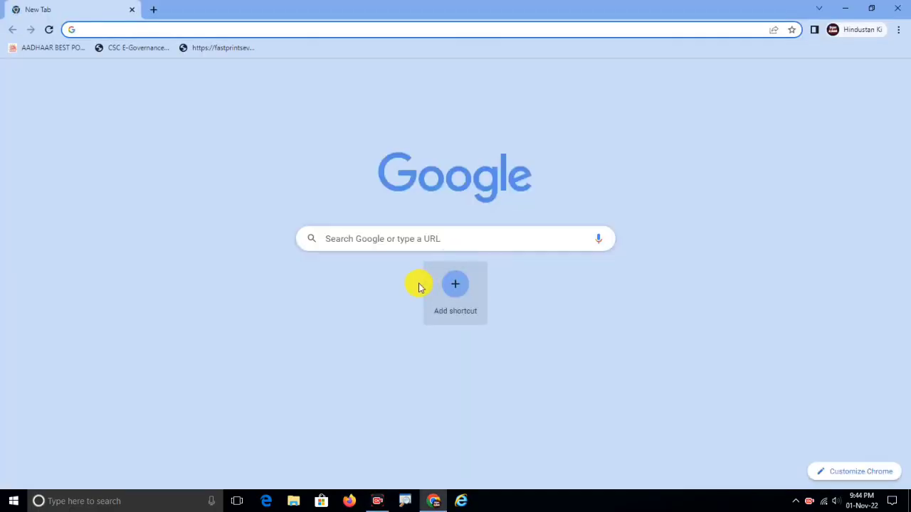
left_click(364, 240)
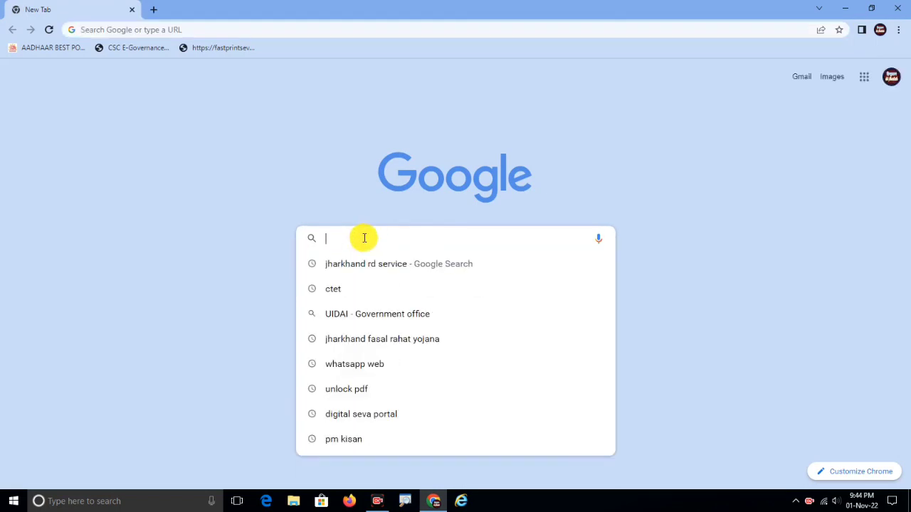
type("jhar")
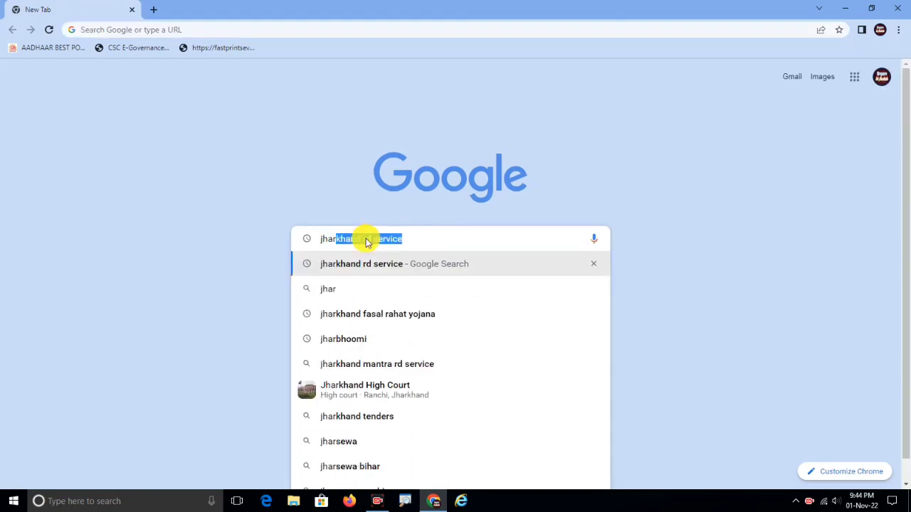
left_click(367, 267)
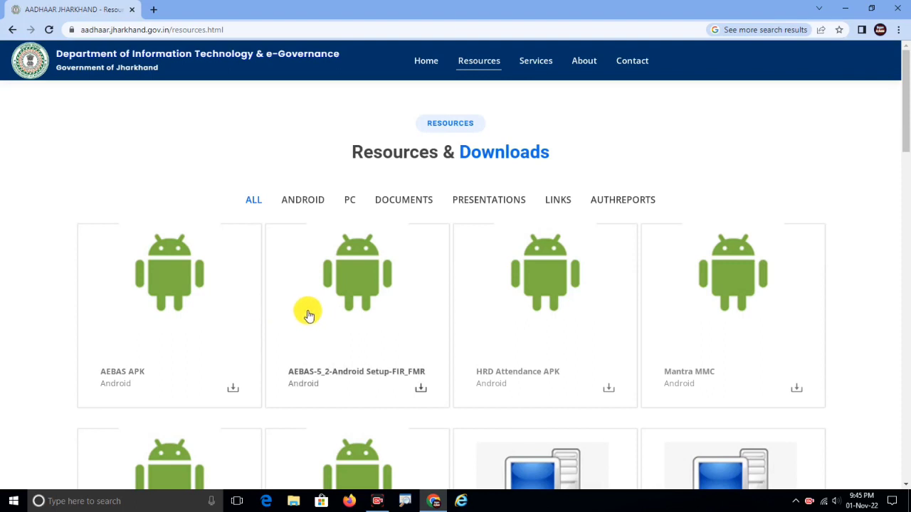
Download the PC JHARKHAND RD Service Setup and install Jharkhand RD Service Wrapper 1.2.
left_click(349, 200)
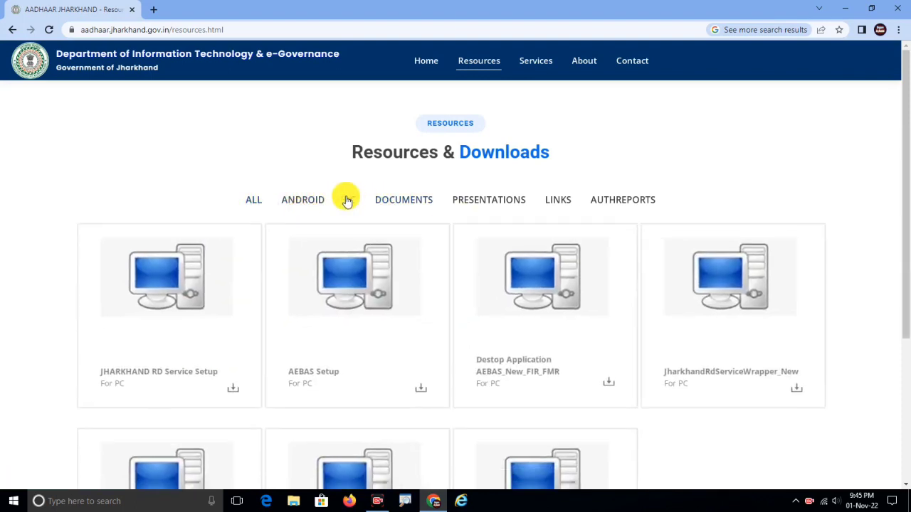
scroll(348, 200, "down", 1)
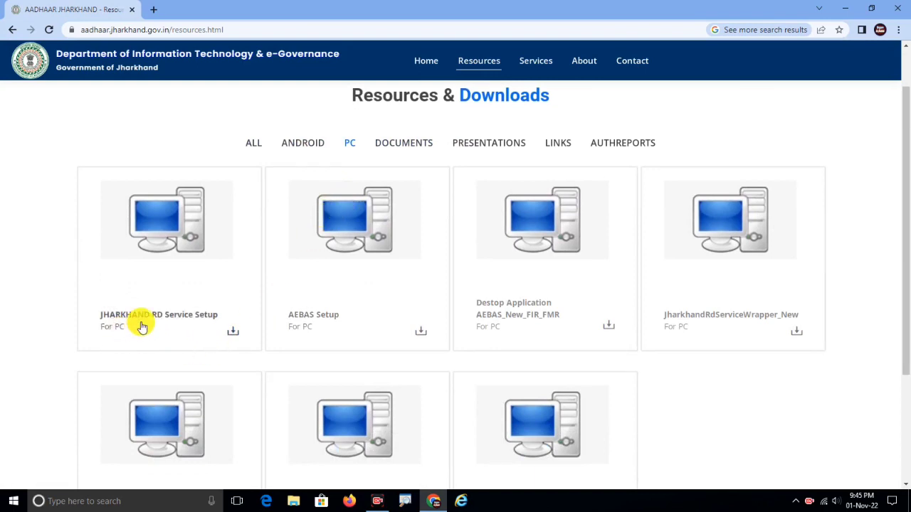
left_click(234, 331)
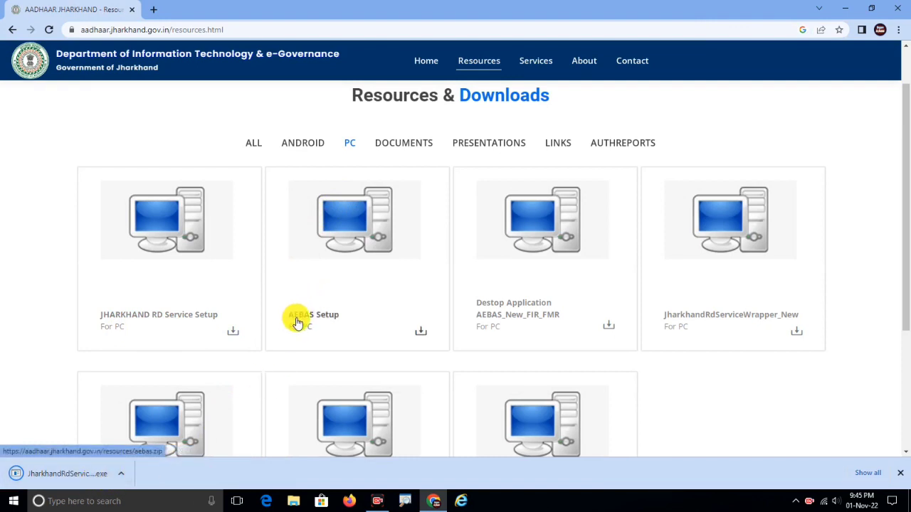
left_click(121, 478)
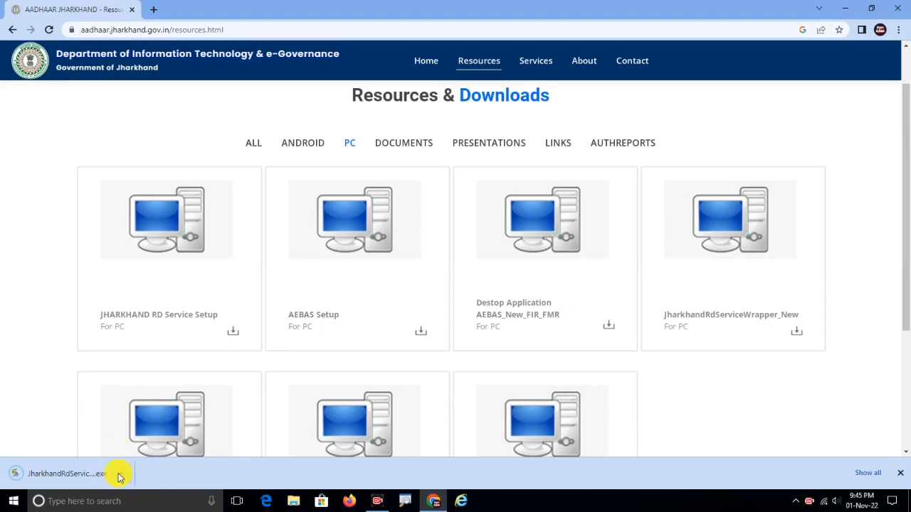
left_click(118, 474)
left_click(134, 401)
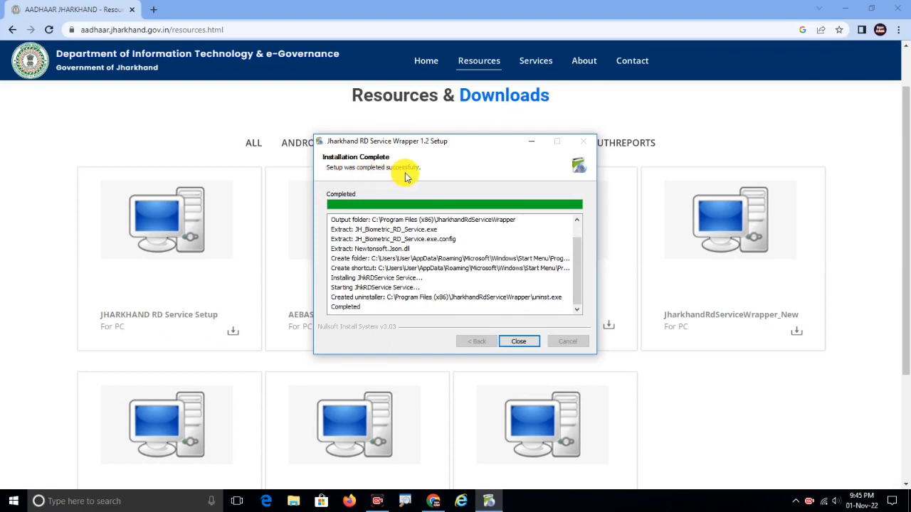
left_click(517, 343)
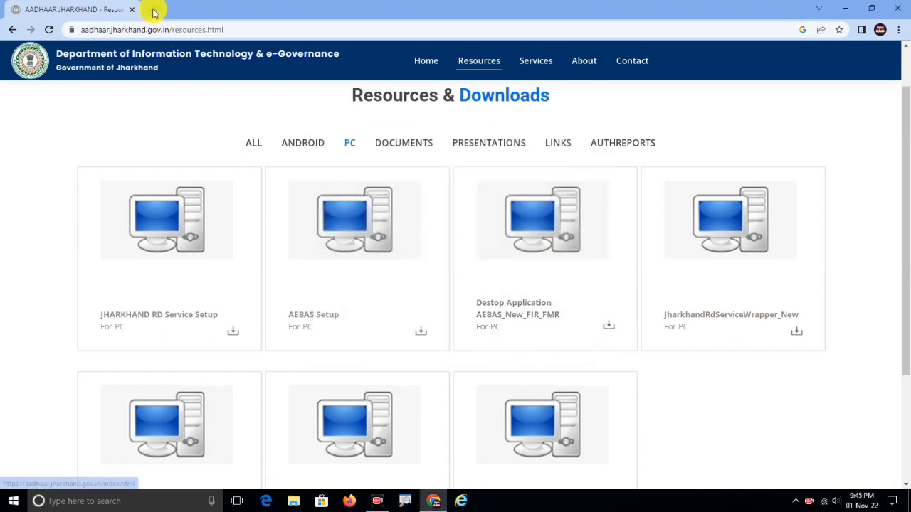
In a new tab, search Google for 'morpho rd service' and open rdserviceonline.com.
left_click(153, 10)
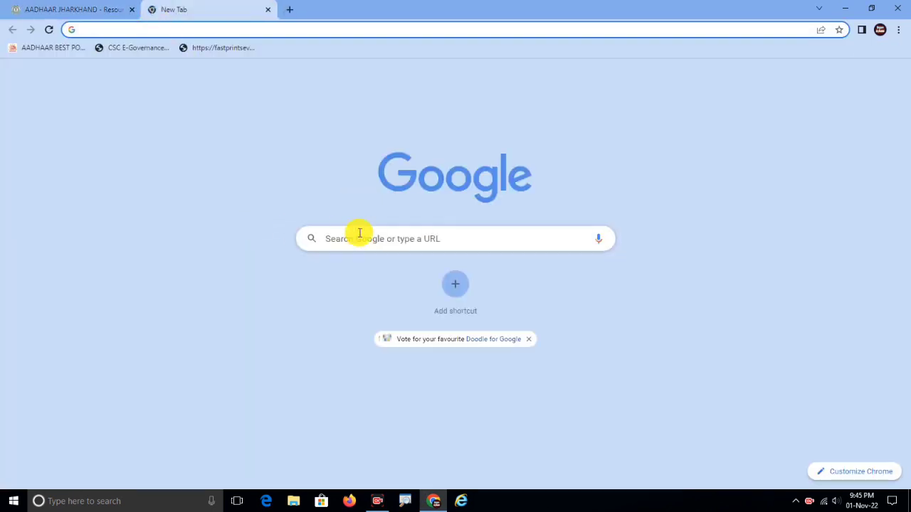
left_click(368, 238)
type("m")
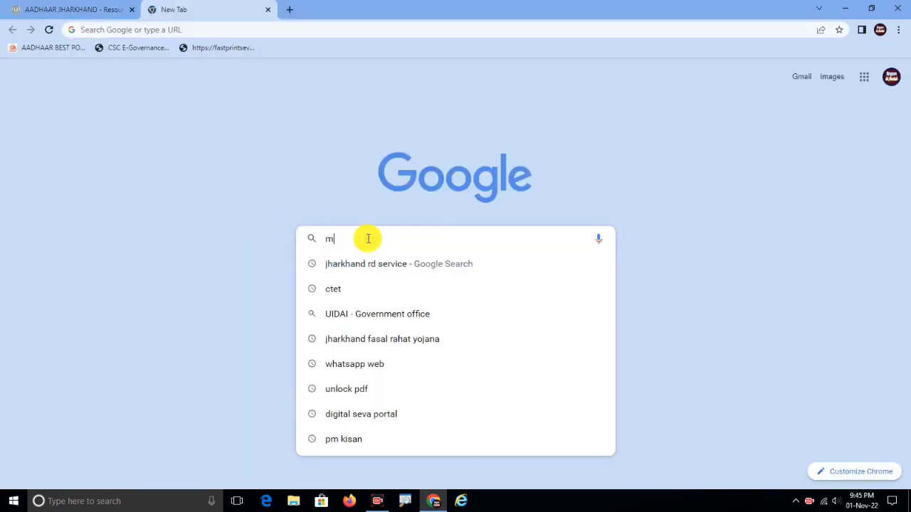
type("orp")
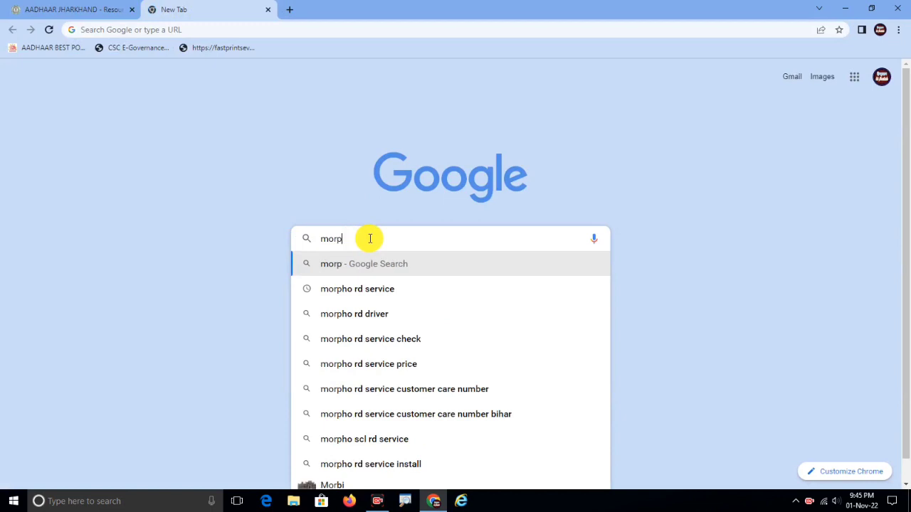
type("ho")
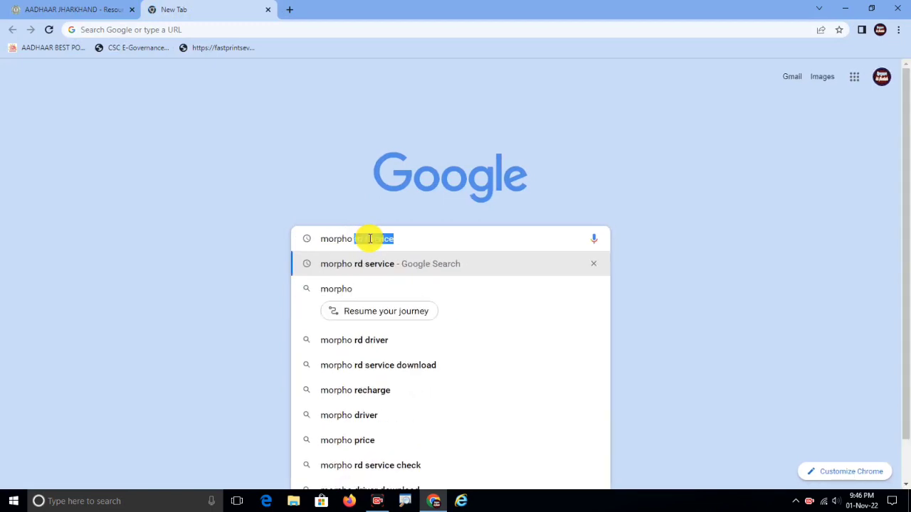
left_click(385, 264)
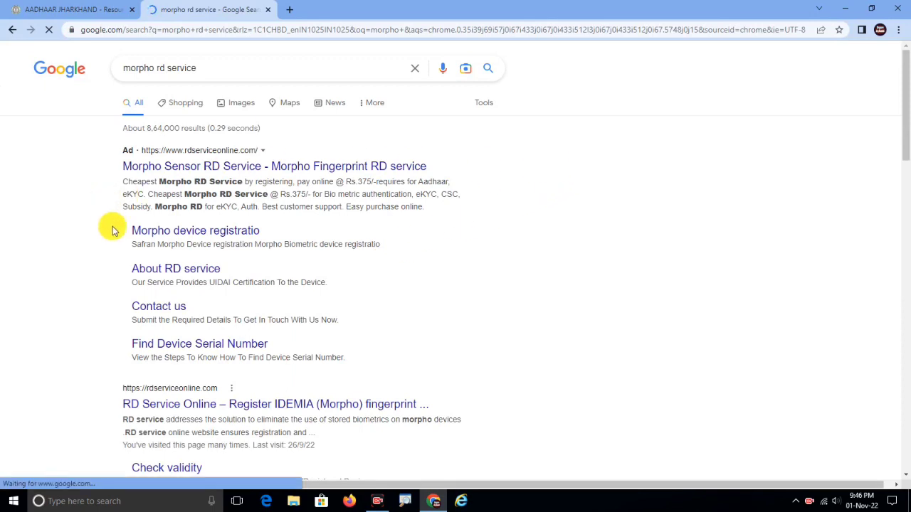
scroll(107, 285, "down", 2)
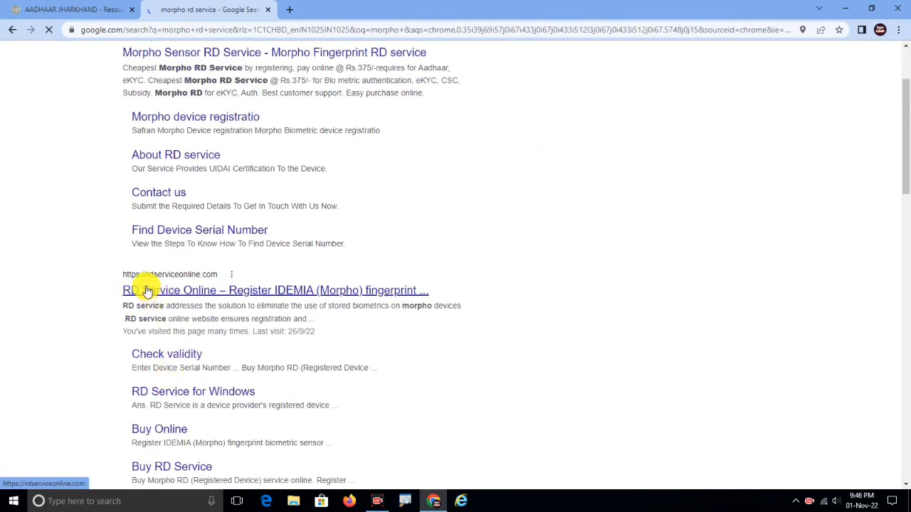
left_click(205, 291)
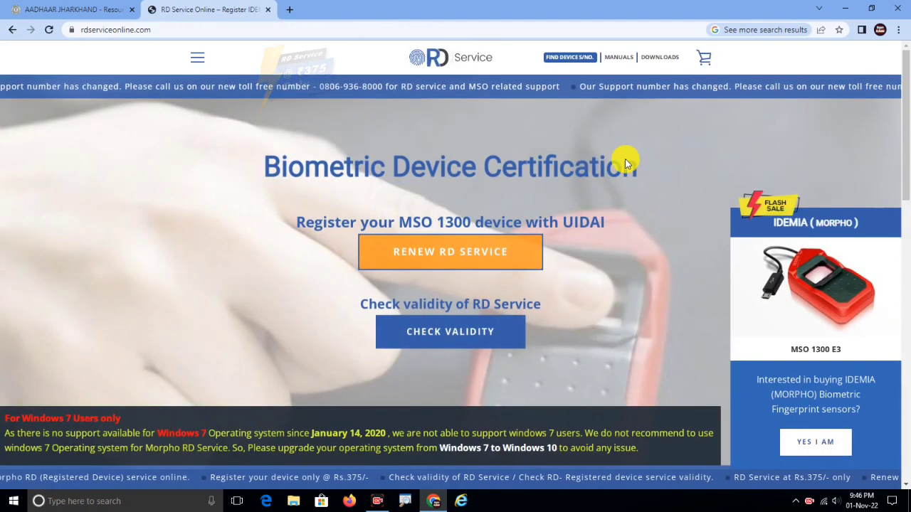
mouse_move(662, 60)
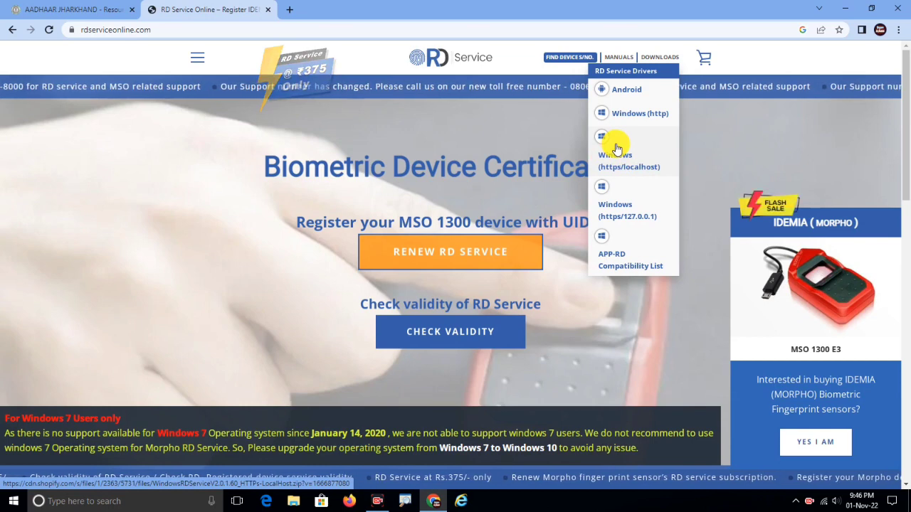
Minimize Chrome and refresh the desktop.
left_click(435, 500)
right_click(321, 184)
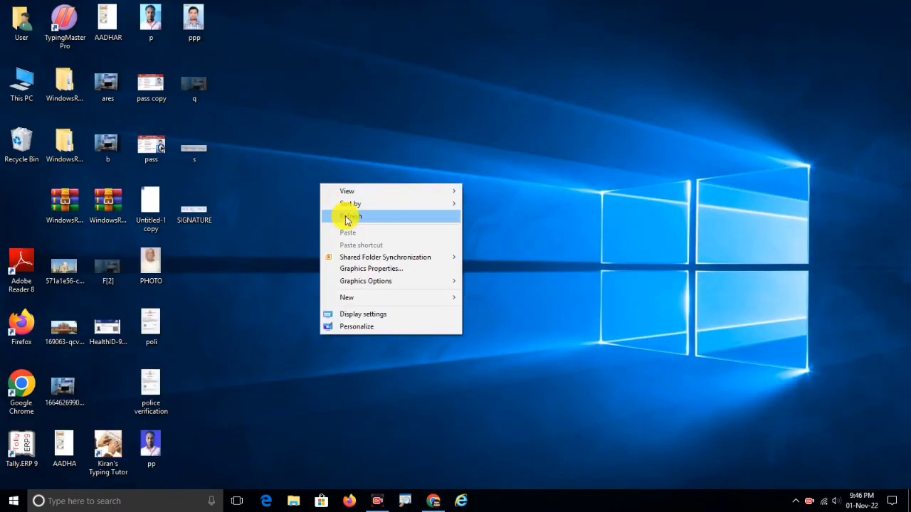
left_click(347, 218)
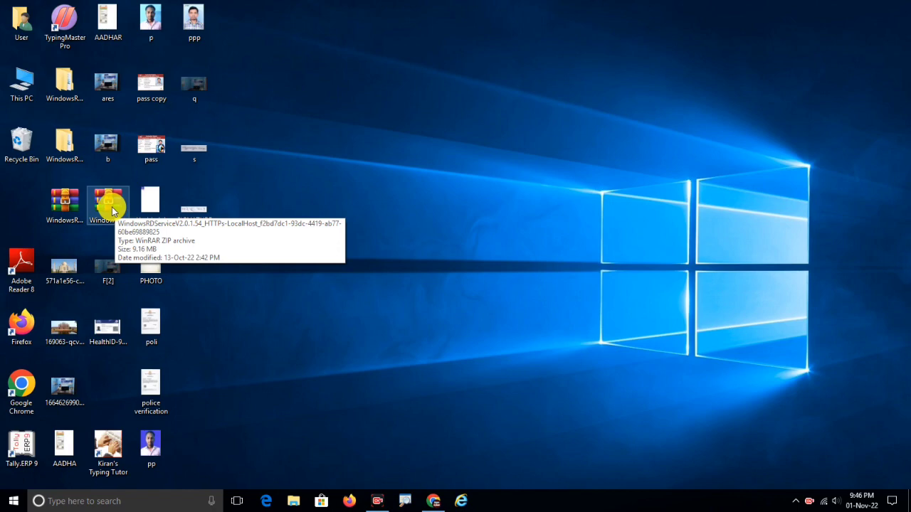
Open WinRAR's extraction options for the WindowsRDServiceV2.0.1.54 ZIP, then close them without extracting.
left_click(112, 207)
right_click(112, 207)
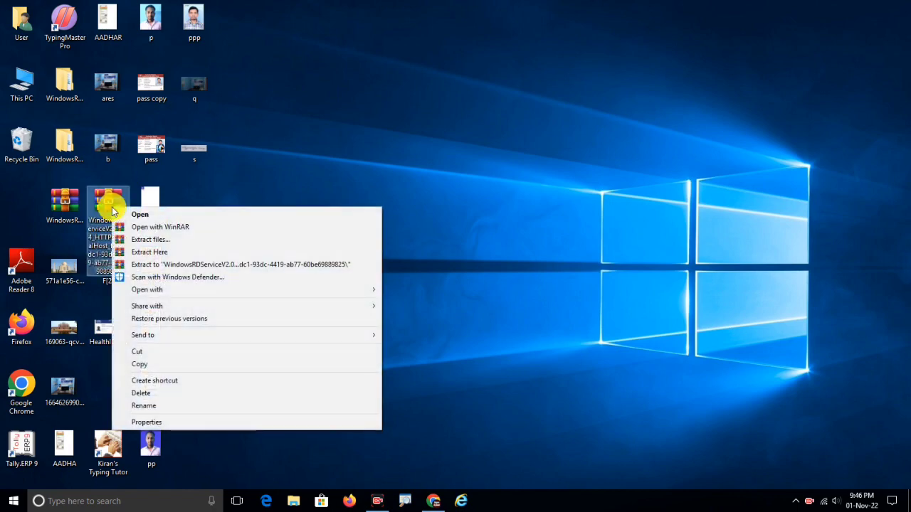
left_click(175, 240)
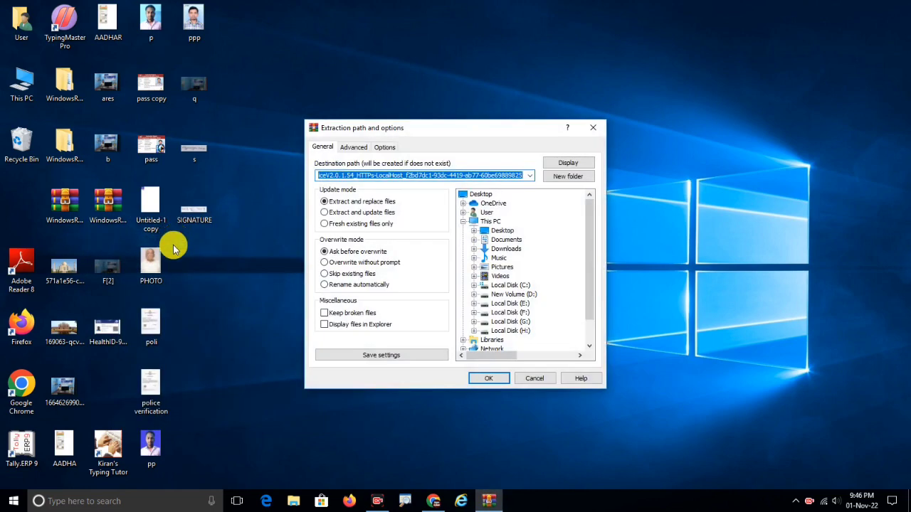
left_click(594, 127)
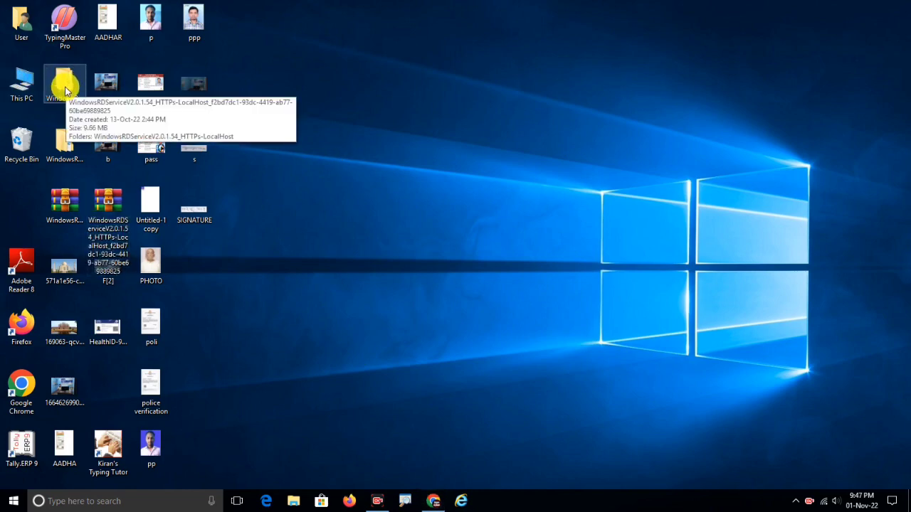
Open the extracted WindowsRDServiceV2.0.1.54_HTTPs-LocalHost folder and locate the WindowsRDService_HTTPs-LocalHost installer.
double_click(65, 86)
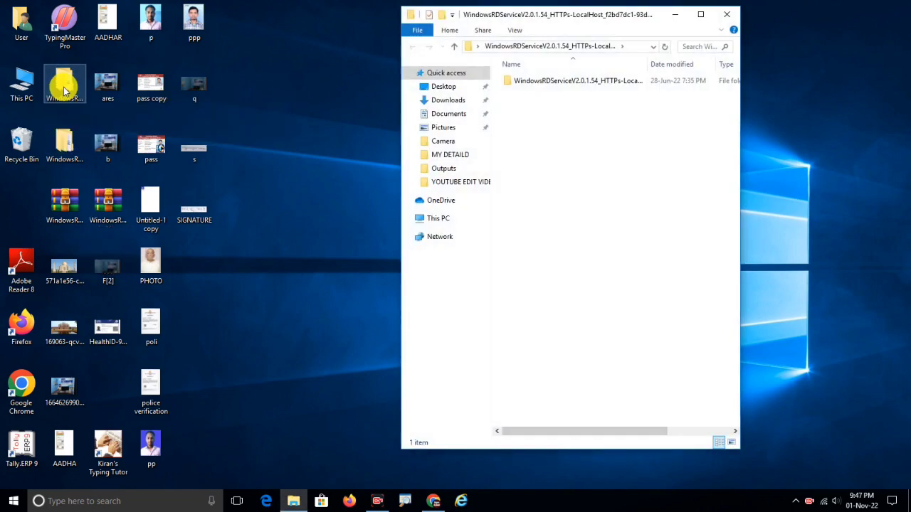
double_click(529, 83)
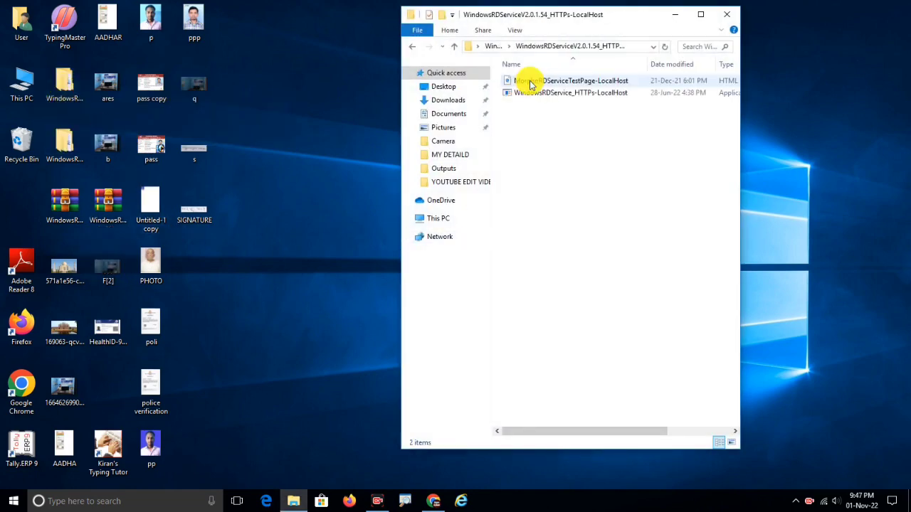
left_click(539, 93)
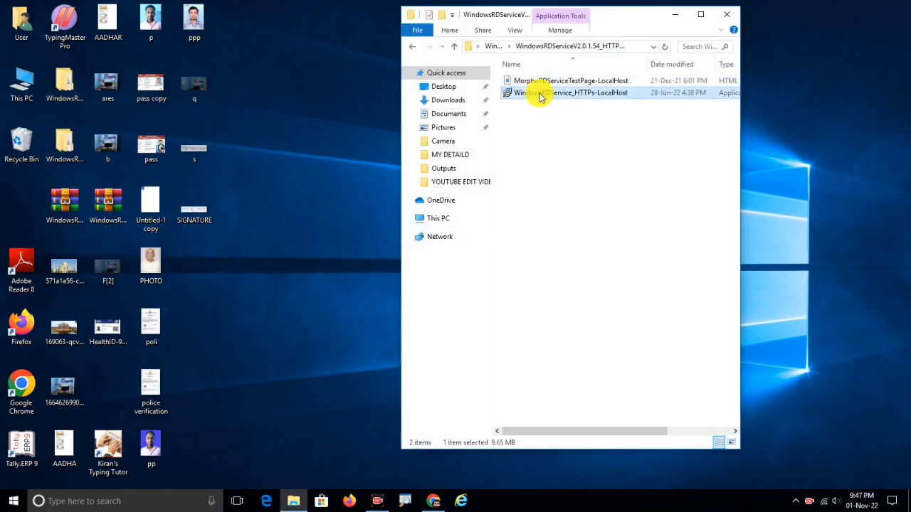
right_click(540, 97)
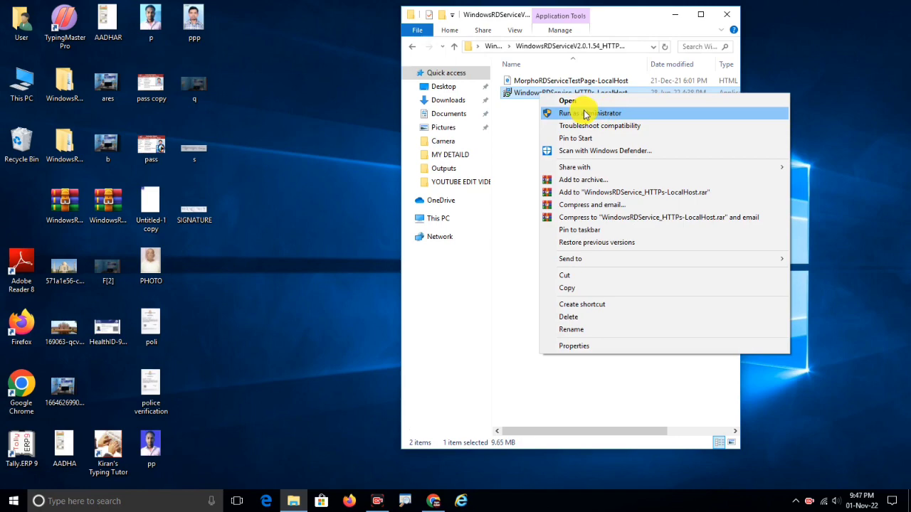
left_click(521, 137)
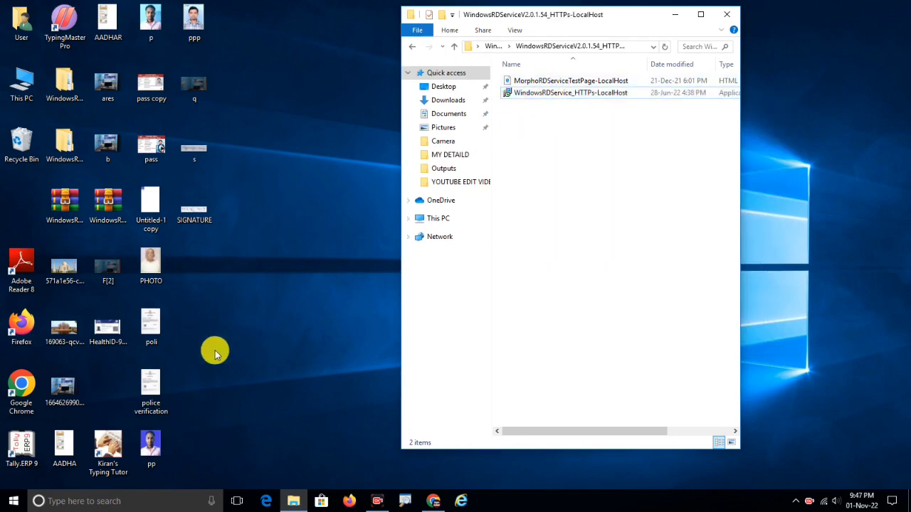
Open Local Disk (C:) from This PC and maximize its window.
double_click(21, 84)
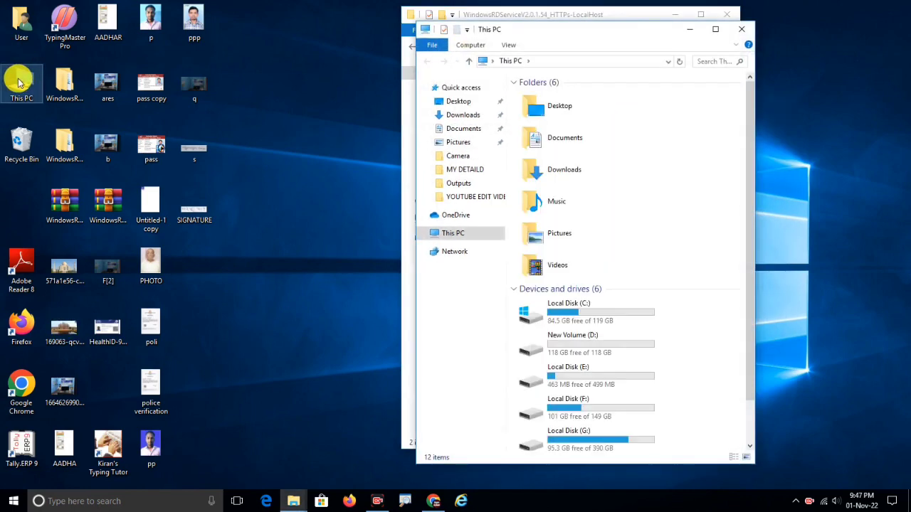
left_click(559, 316)
double_click(558, 315)
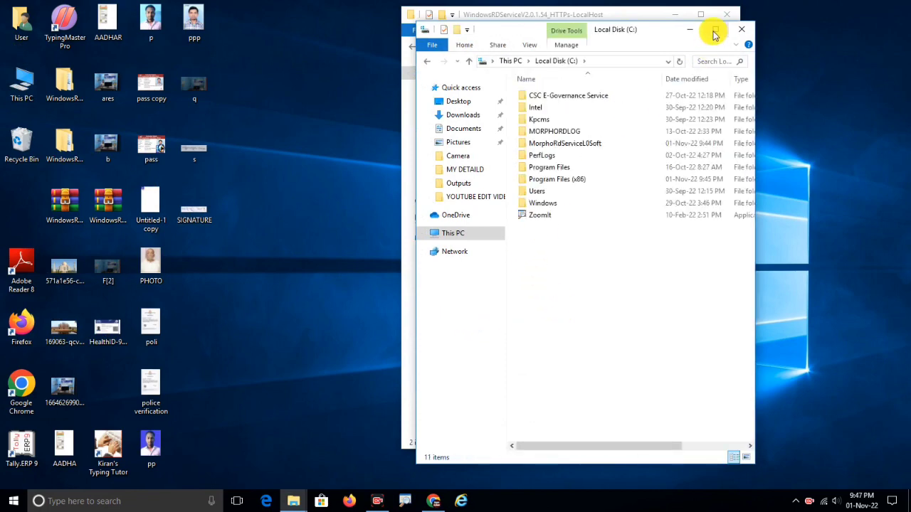
left_click(715, 30)
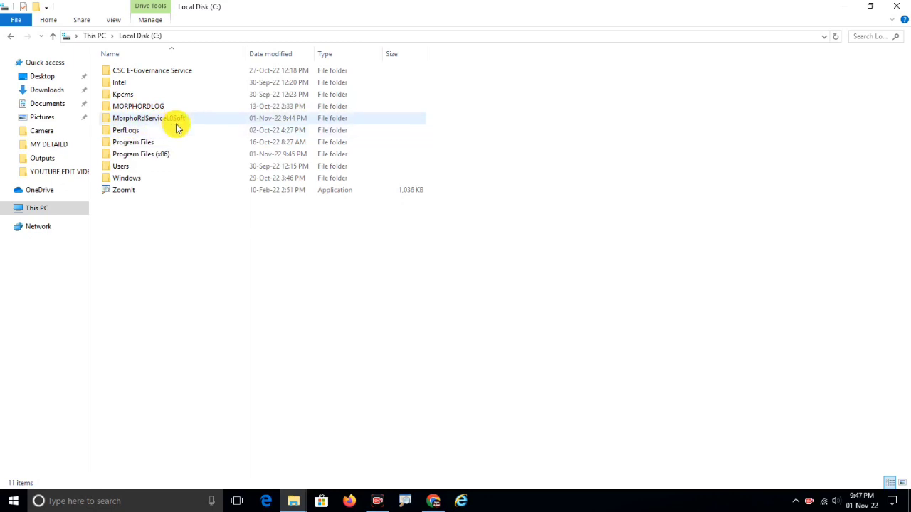
Delete the MORPHORDLOG and MorphoRdServiceL0Soft folders, then close the drive window.
left_click(142, 108)
right_click(142, 108)
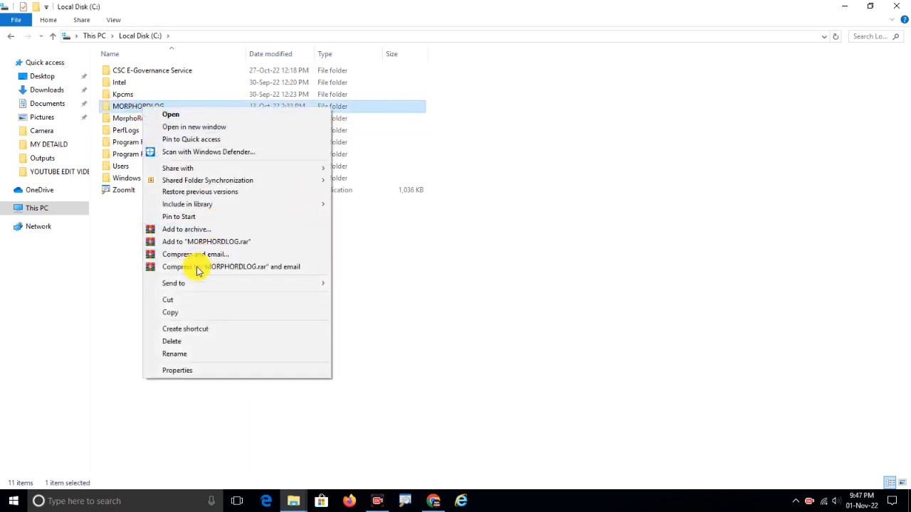
left_click(183, 345)
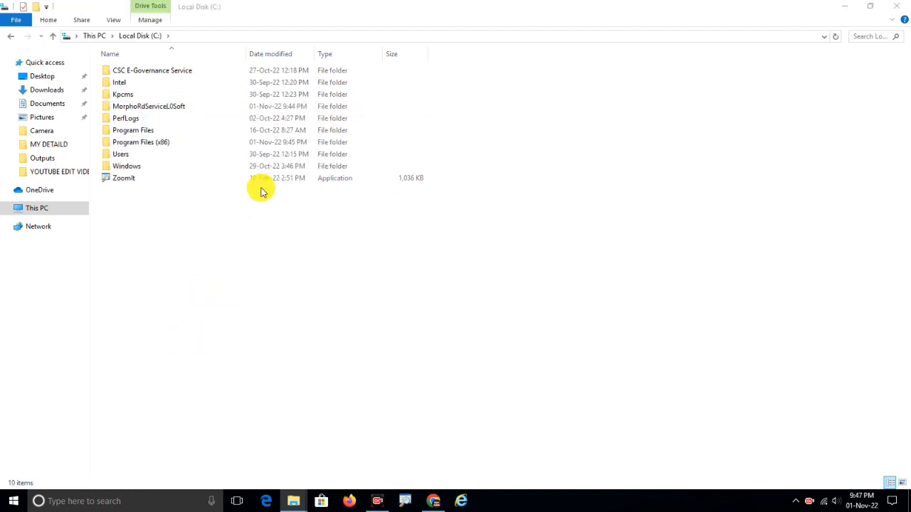
right_click(145, 111)
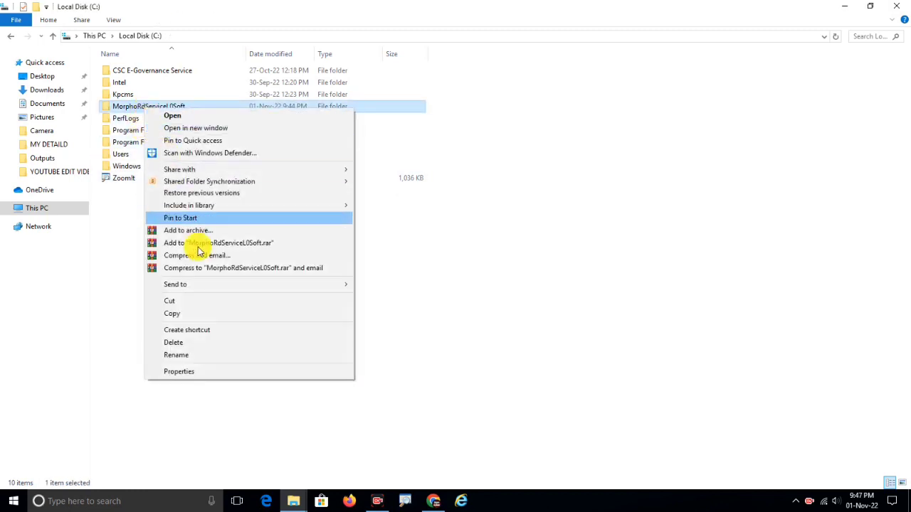
left_click(194, 344)
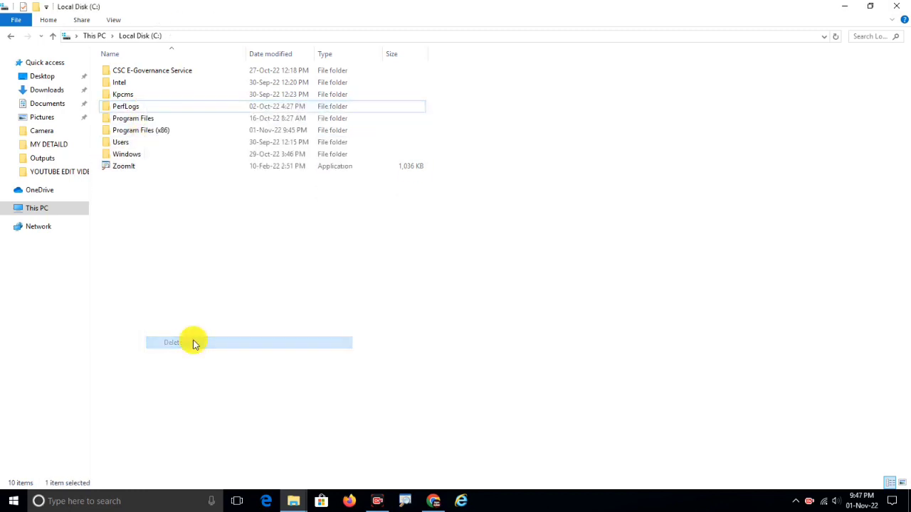
left_click(896, 7)
Run WindowsRDService_HTTPs-LocalHost as administrator to install Morpho RD Service Driver 2.0.1.54, restarting later.
right_click(579, 99)
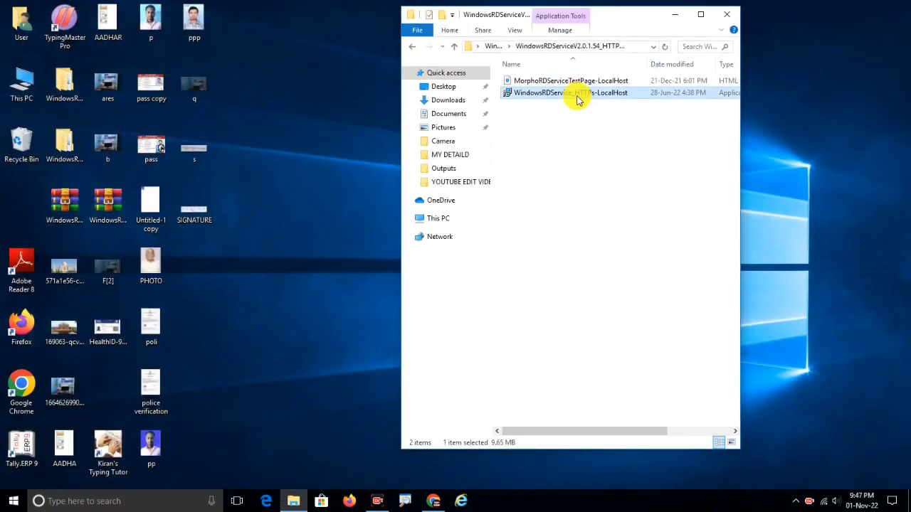
left_click(615, 120)
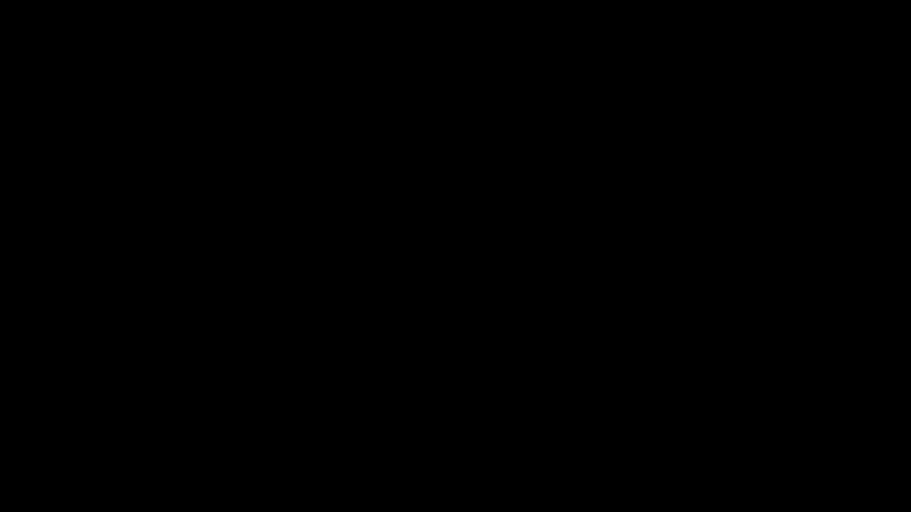
left_click(386, 331)
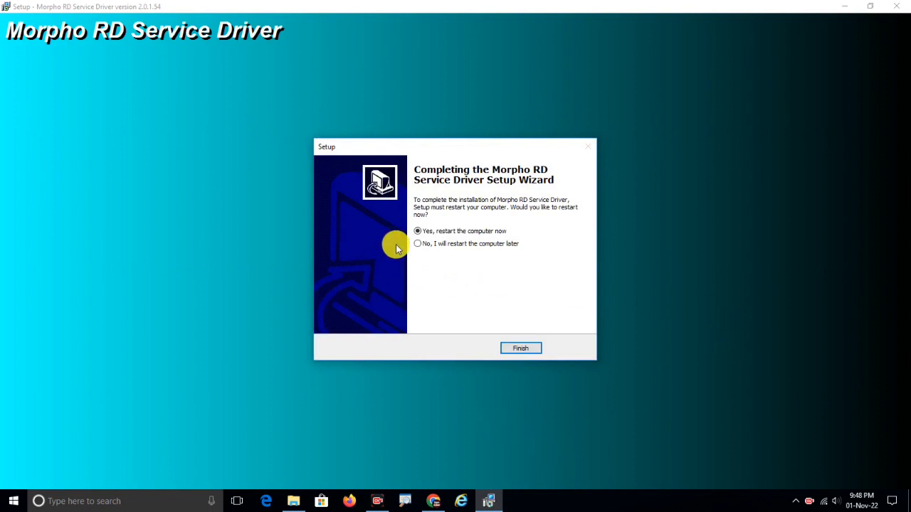
left_click(418, 244)
left_click(520, 349)
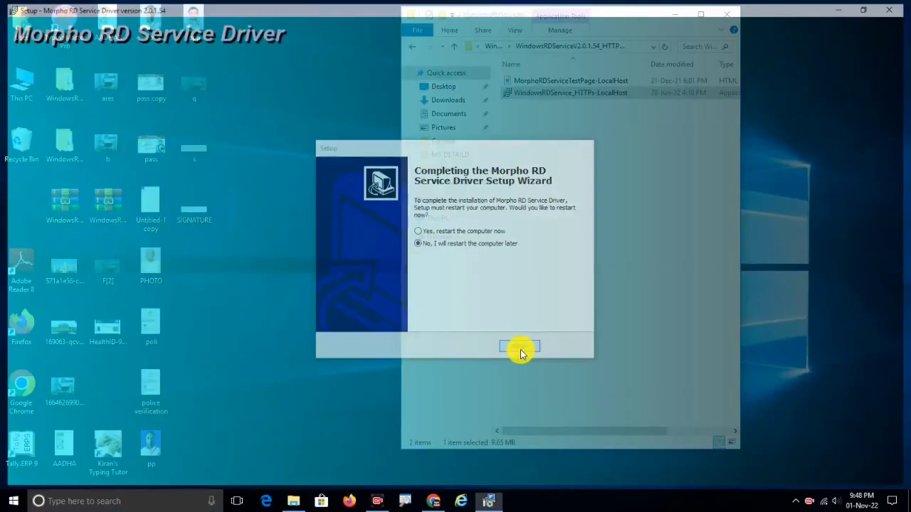
Close the WindowsRDService folder and open C:\MorphoRdServiceL0Soft through a maximized This PC window.
left_click(730, 15)
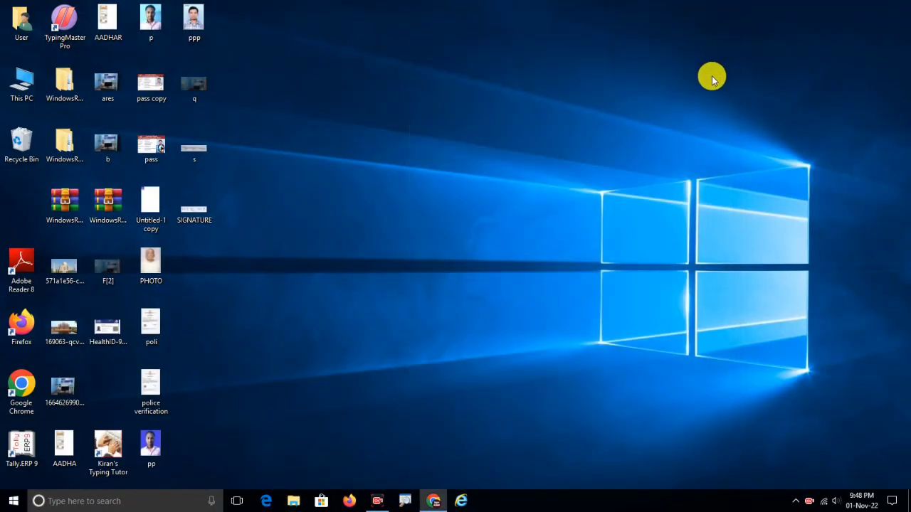
right_click(498, 133)
left_click(525, 166)
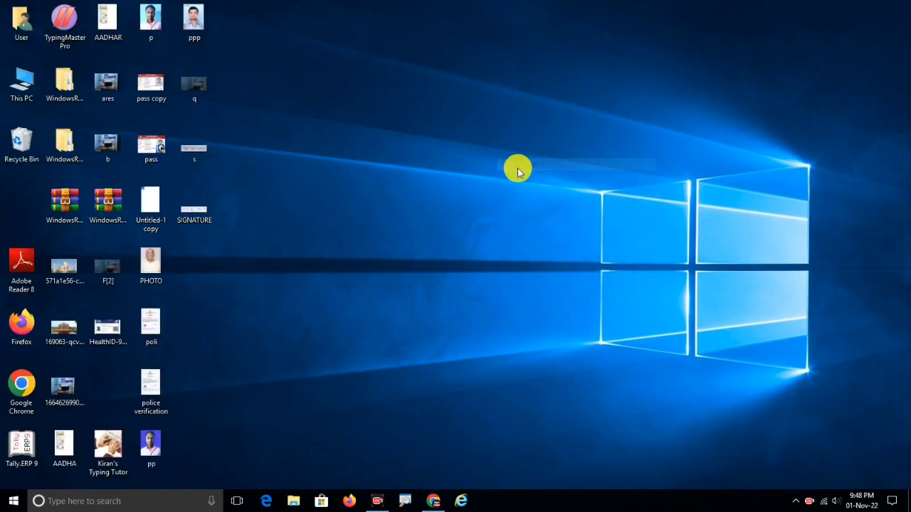
double_click(19, 86)
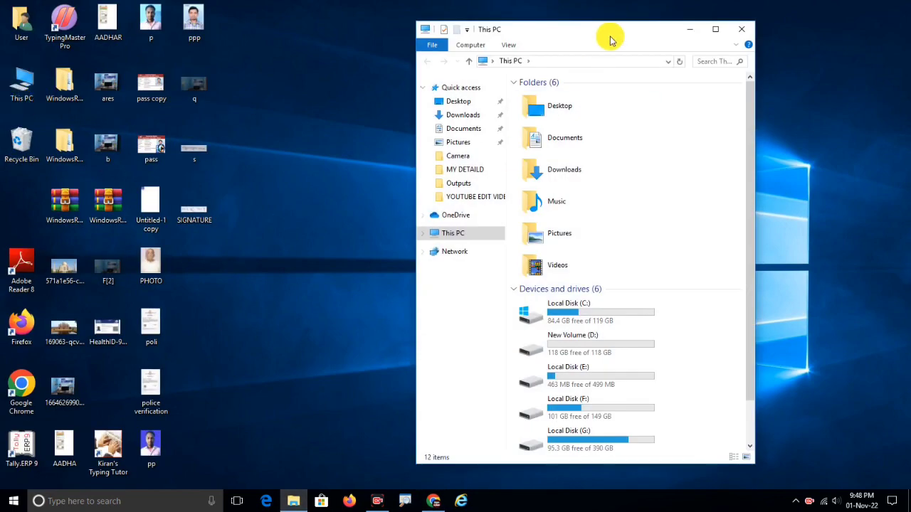
left_click(720, 30)
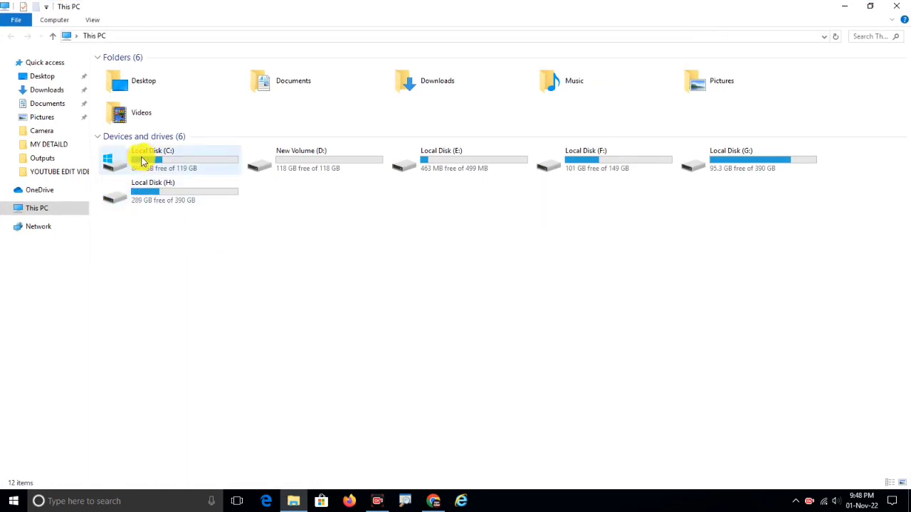
double_click(138, 152)
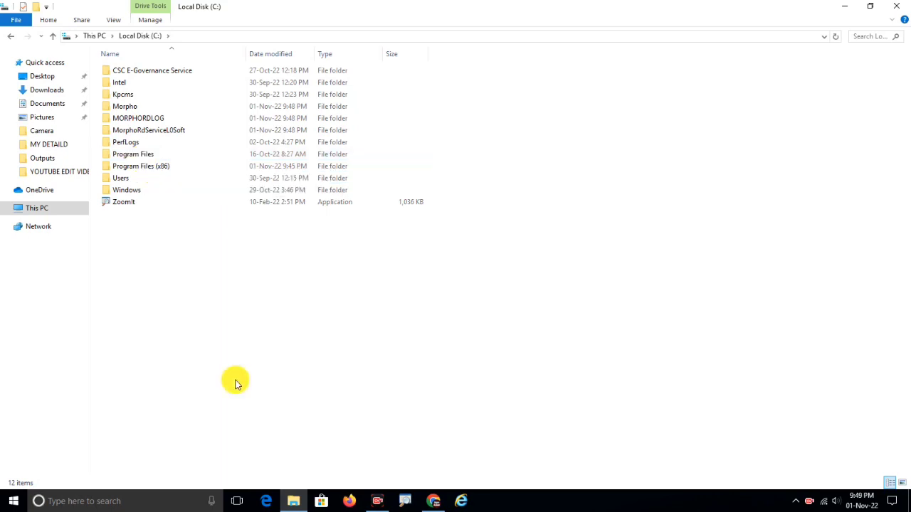
double_click(149, 130)
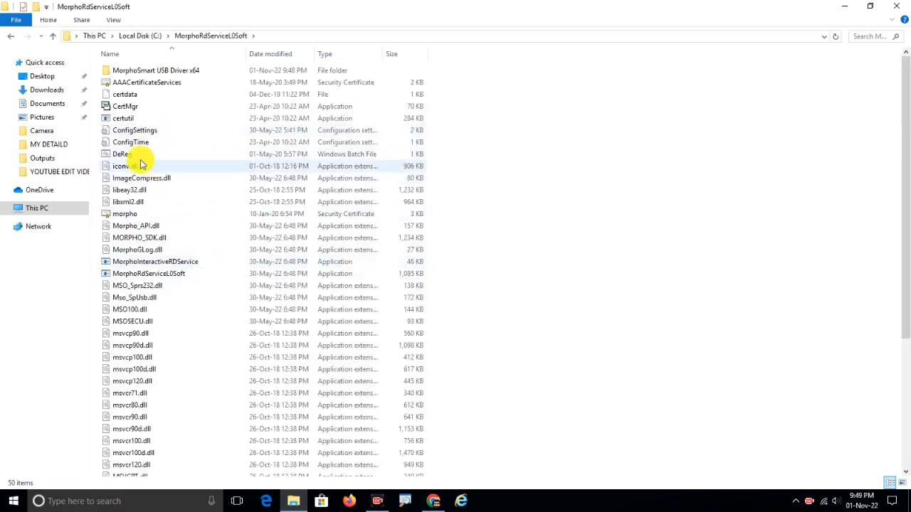
Change CommunicationMode from 0 to 1 in ConfigSettings and save the file.
double_click(143, 133)
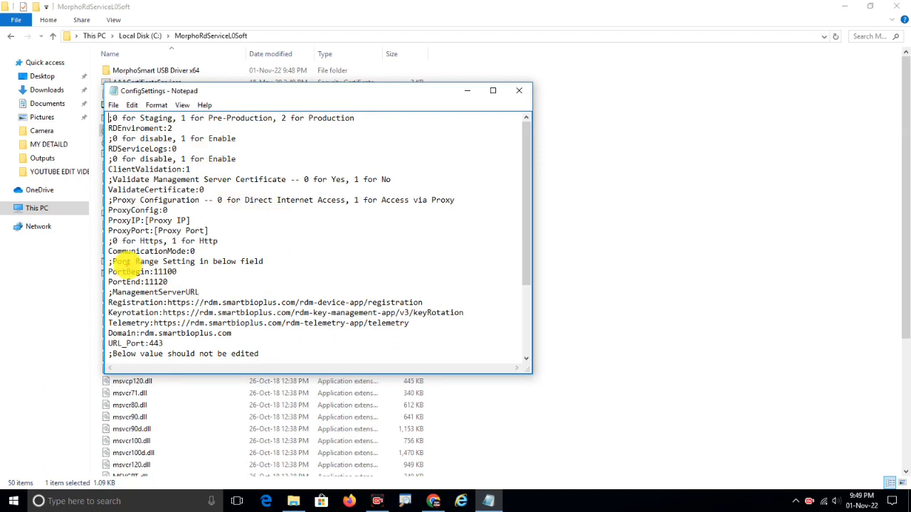
left_click_drag(106, 246, 204, 256)
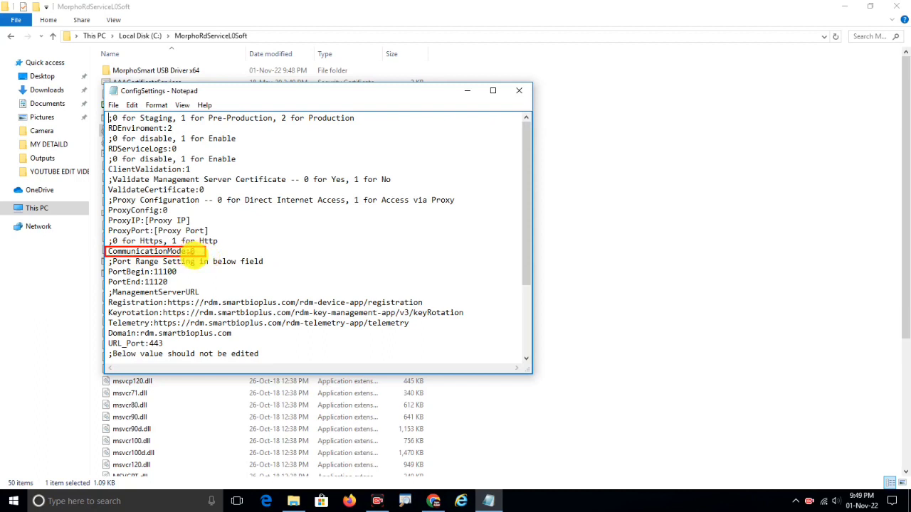
key("Escape")
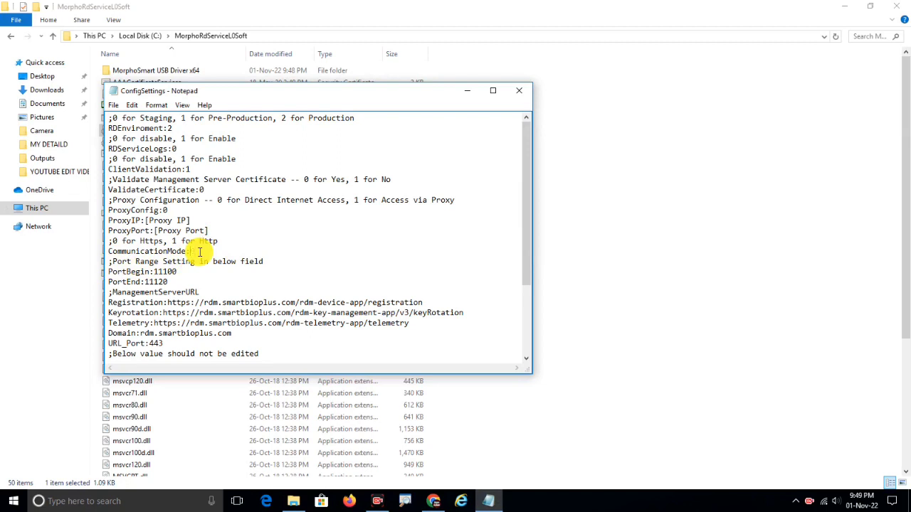
key("BackSpace")
type("1")
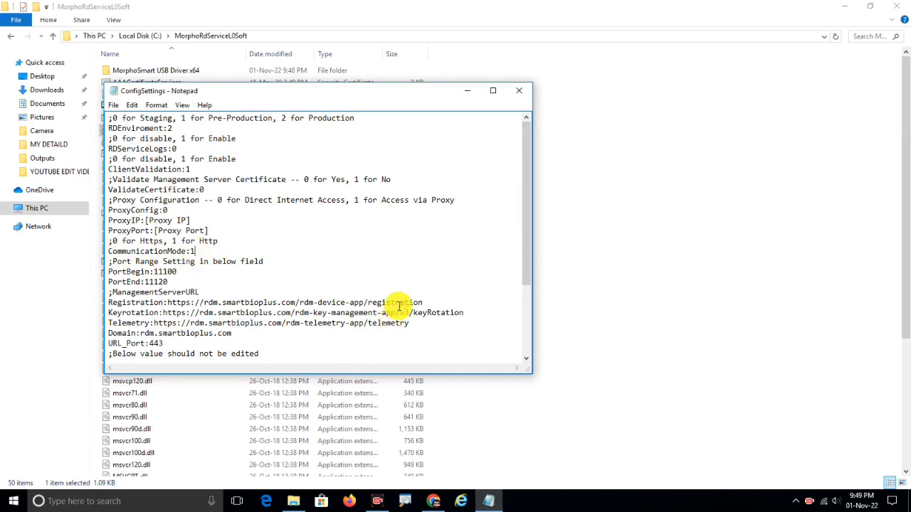
left_click(519, 91)
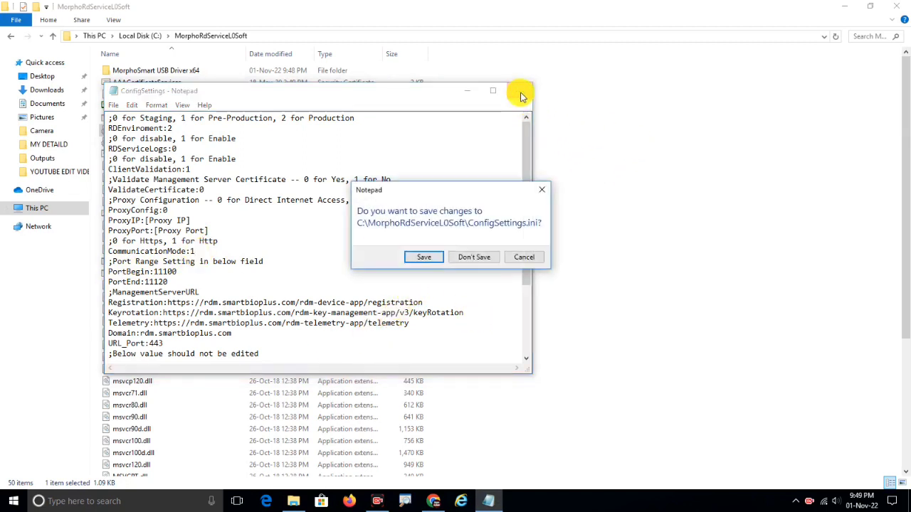
left_click(424, 260)
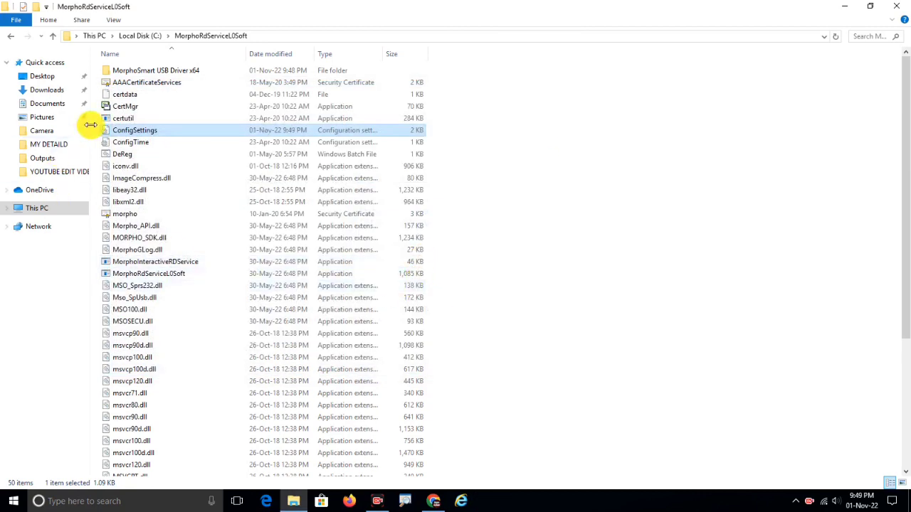
Reopen ConfigSettings to confirm CommunicationMode:1, then close it and the folder.
double_click(132, 133)
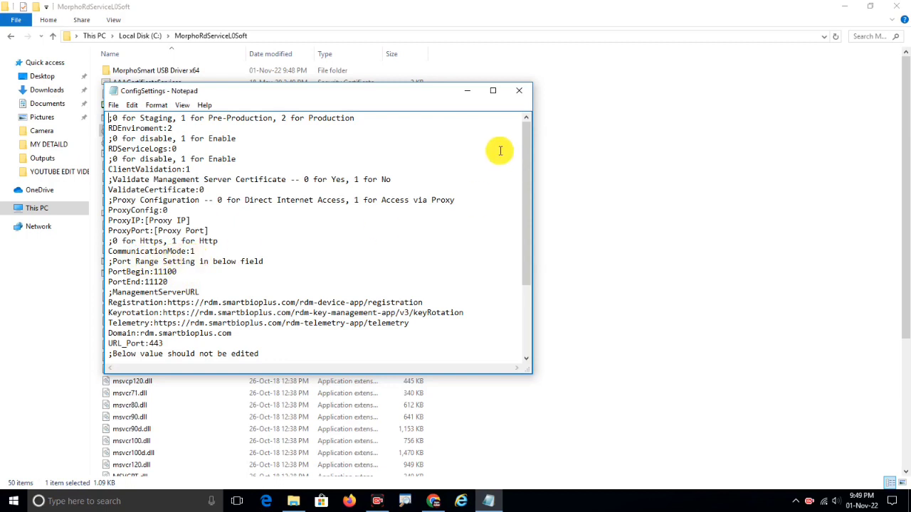
left_click(520, 90)
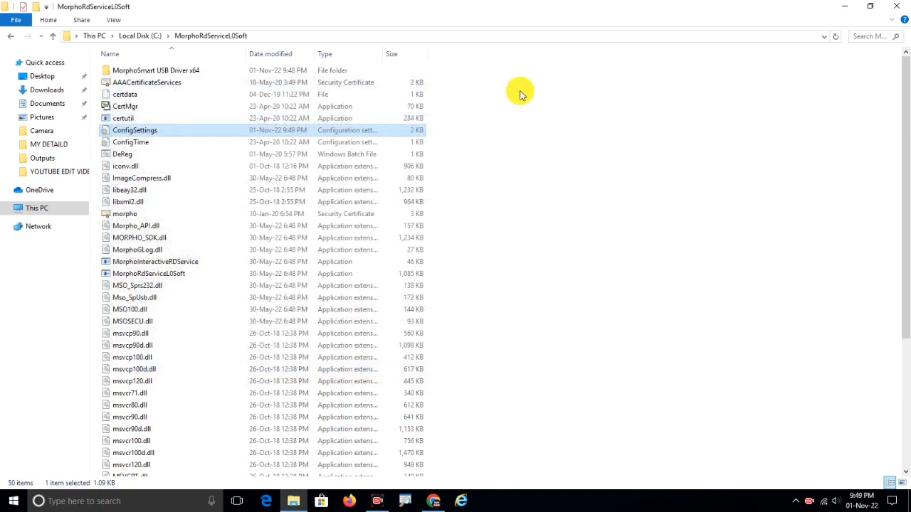
left_click(896, 6)
Refresh the desktop and search 'jrfr' in Firefox to reach jrfry.jharkhand.gov.in.
right_click(529, 142)
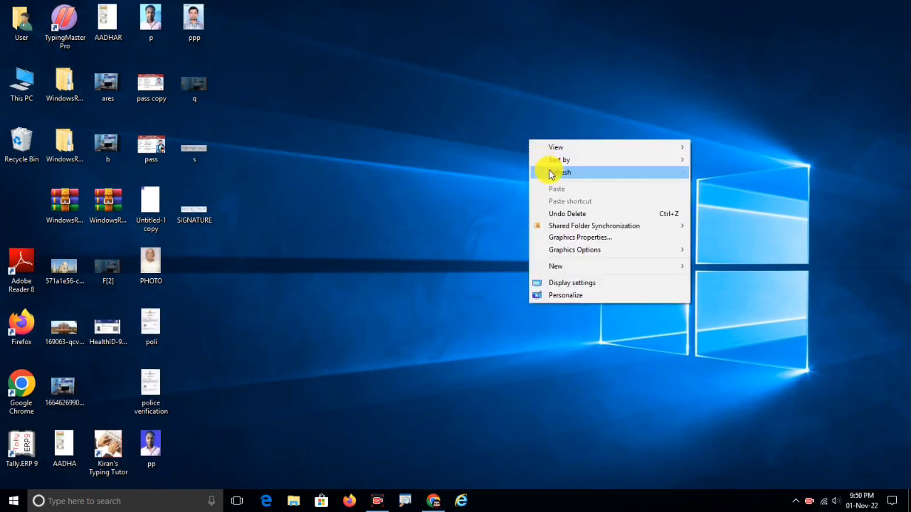
left_click(547, 173)
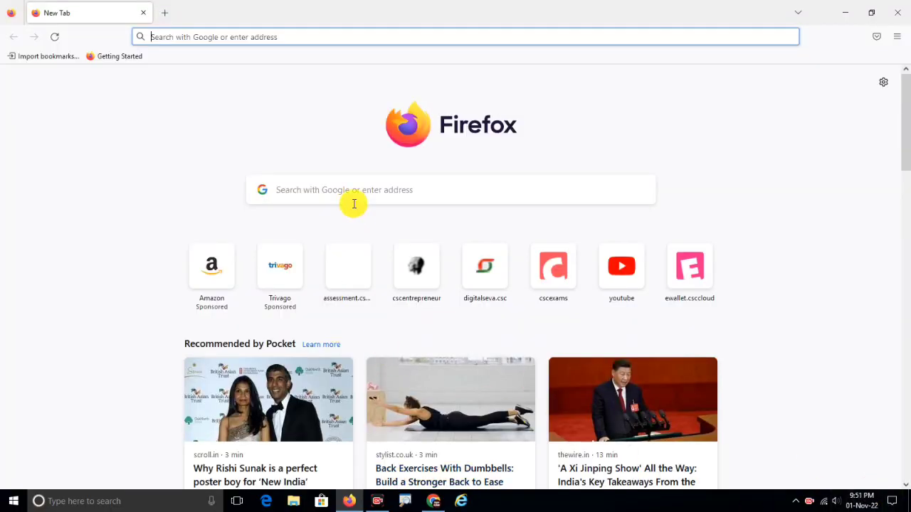
left_click(350, 197)
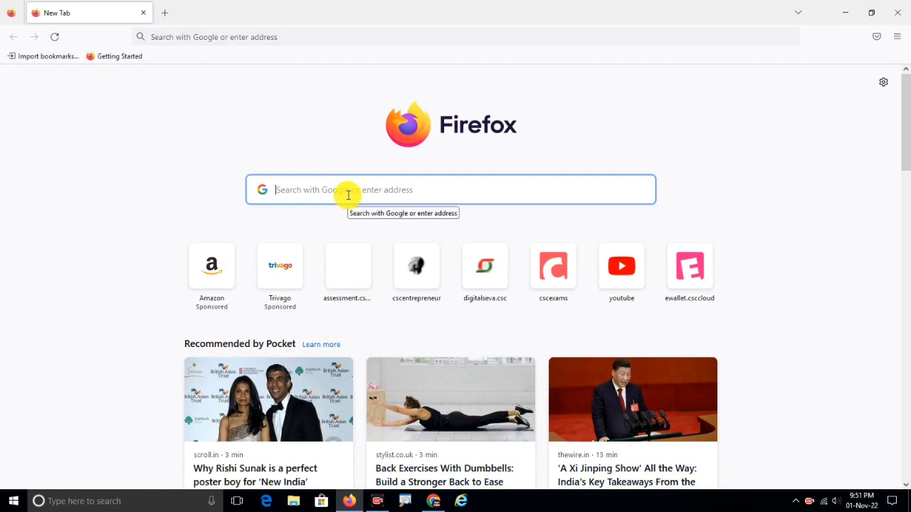
type("jrfry")
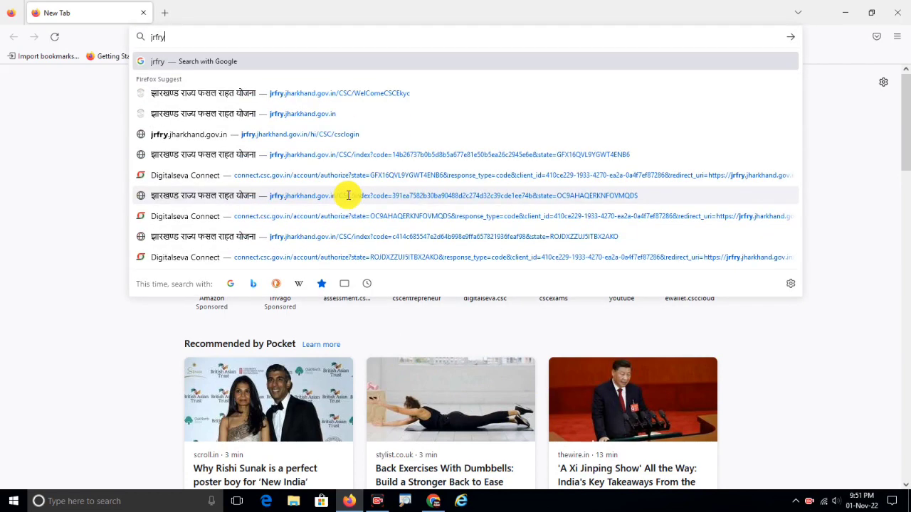
key("Return")
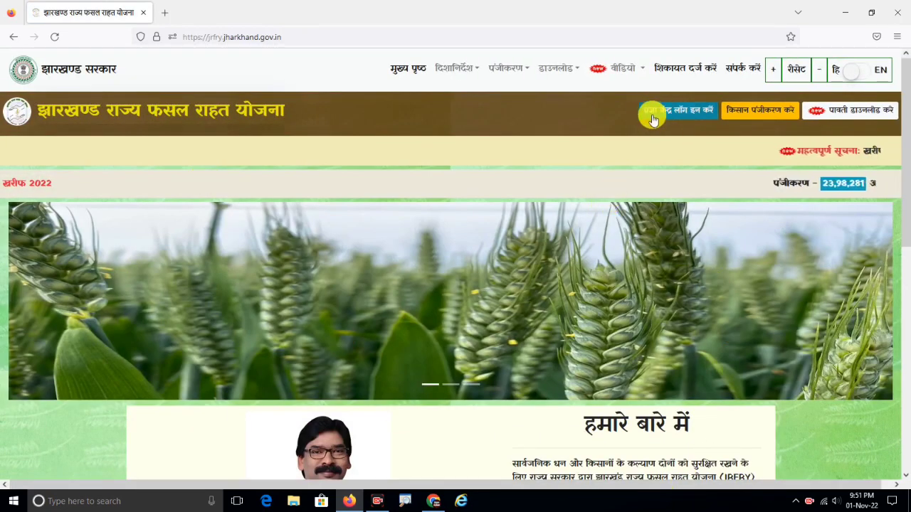
Log in through CSC Digital Seva Connect by entering the captcha and signing in.
left_click(682, 112)
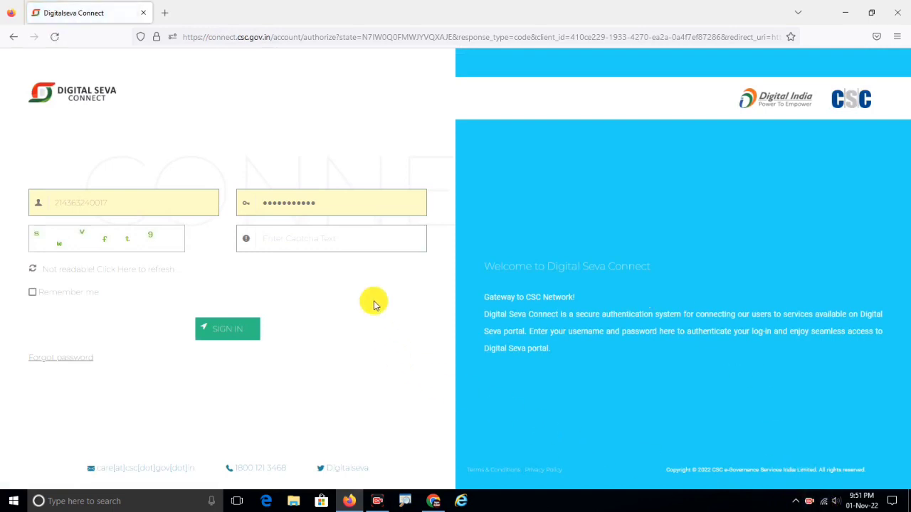
left_click(282, 239)
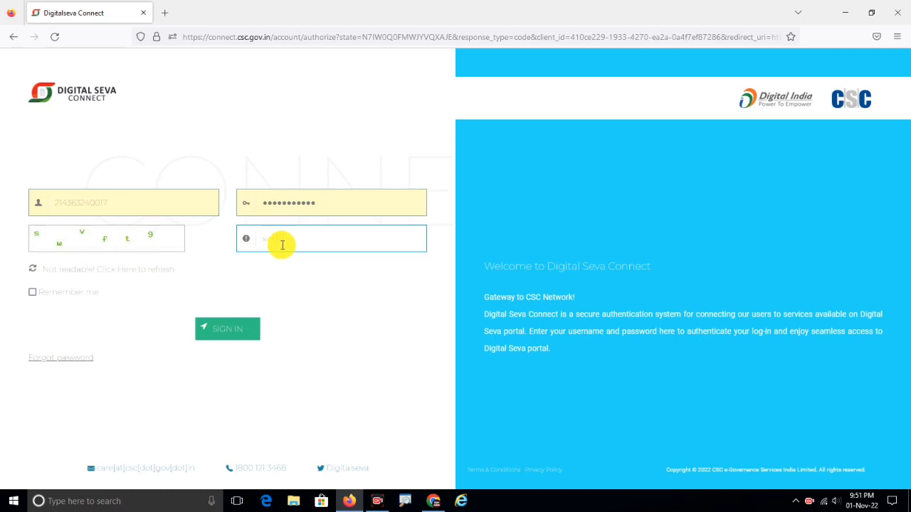
type("swvft9")
left_click(235, 332)
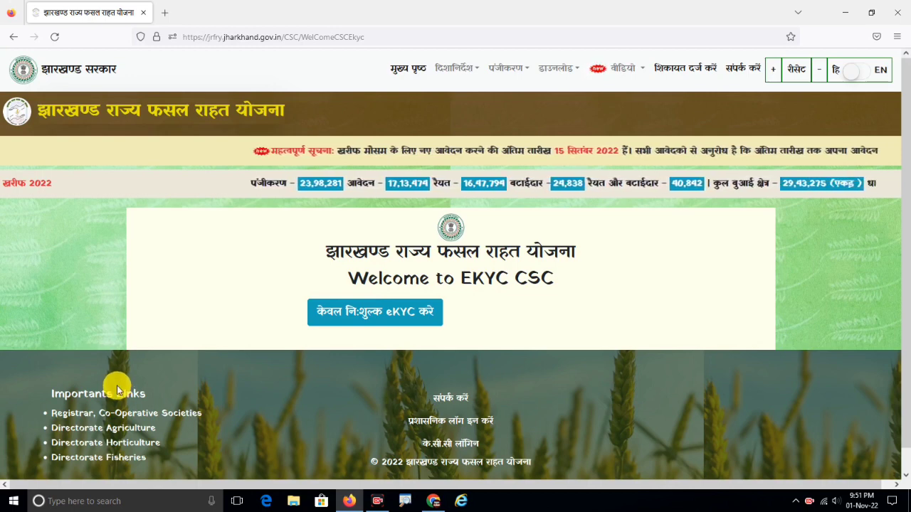
Open Services via a 'ser' search, restart Morpho RD Service, and close Services.
left_click(74, 502)
type("ser")
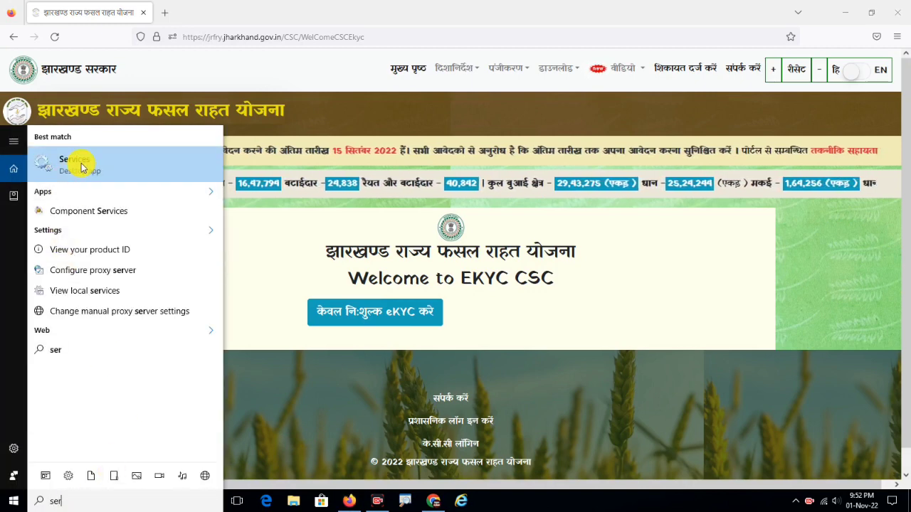
left_click(81, 163)
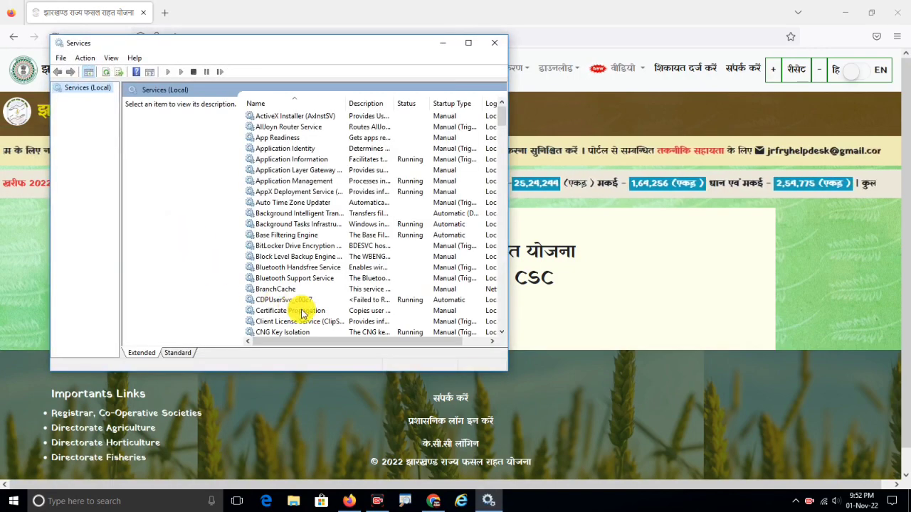
left_click(302, 191)
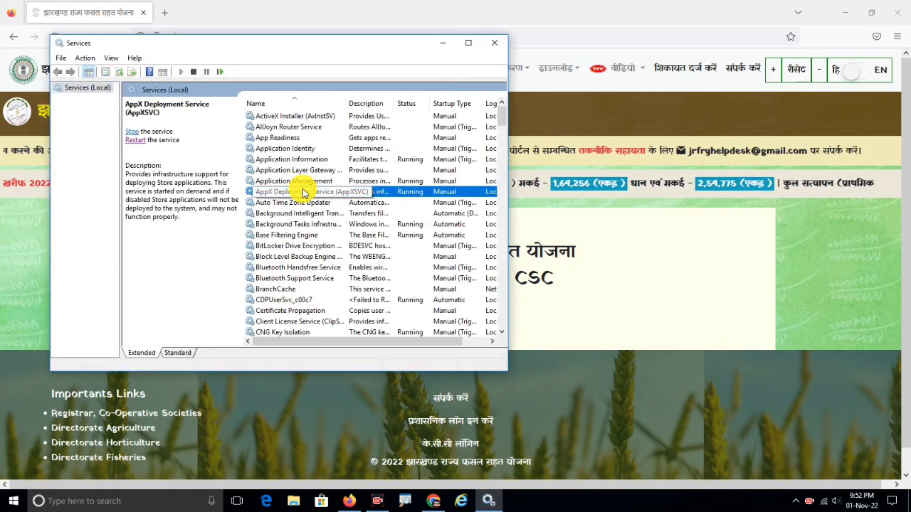
type("mor")
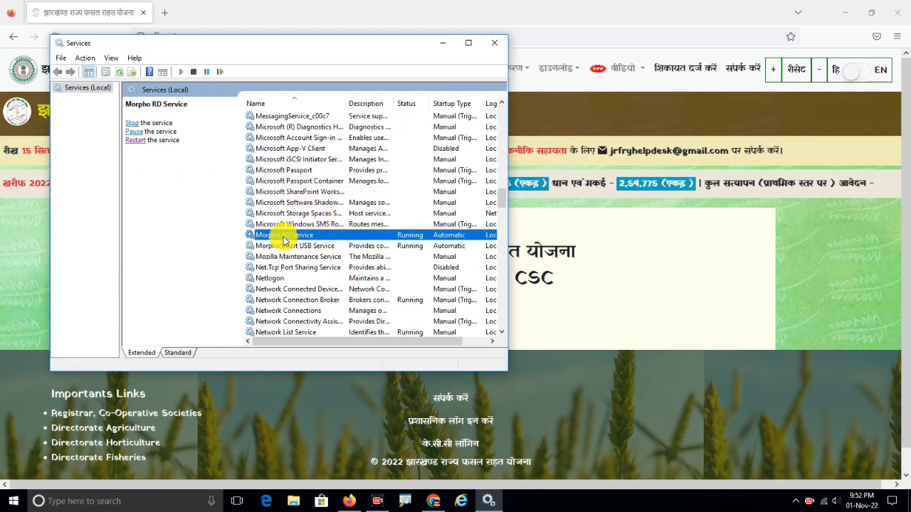
left_click(296, 238)
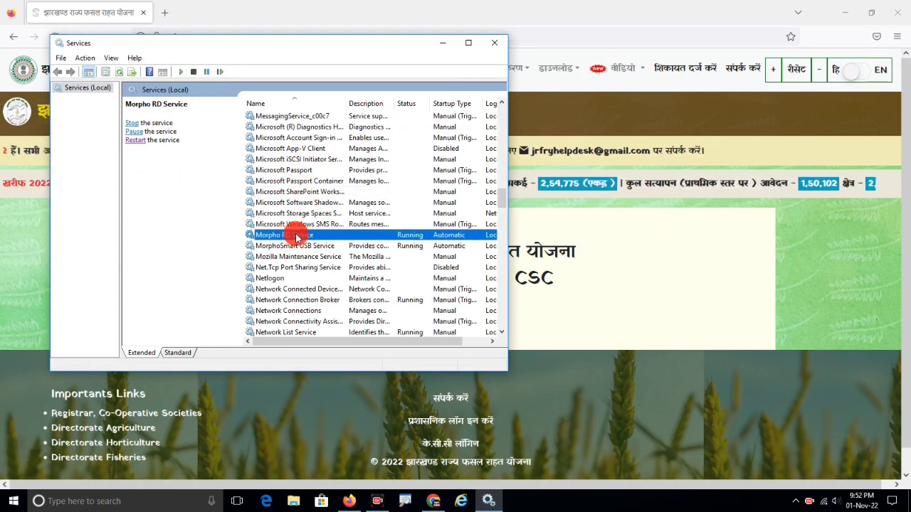
left_click(134, 140)
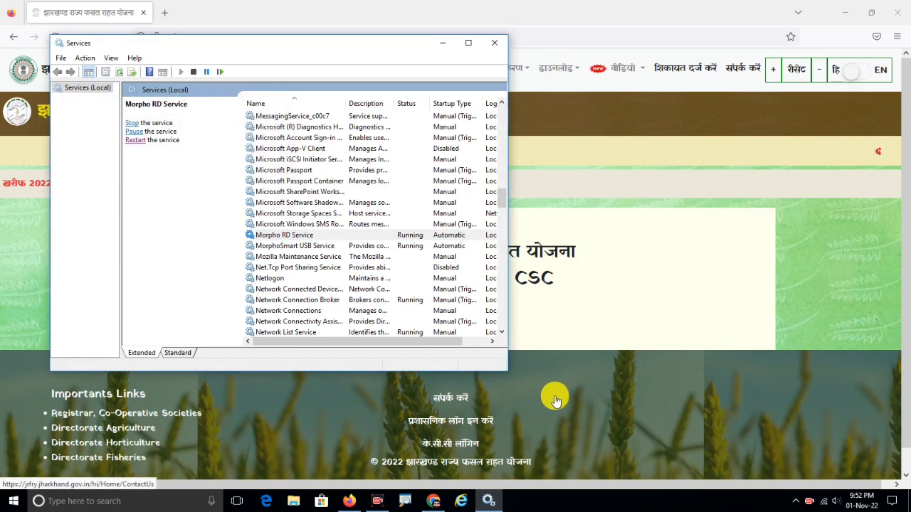
left_click(494, 41)
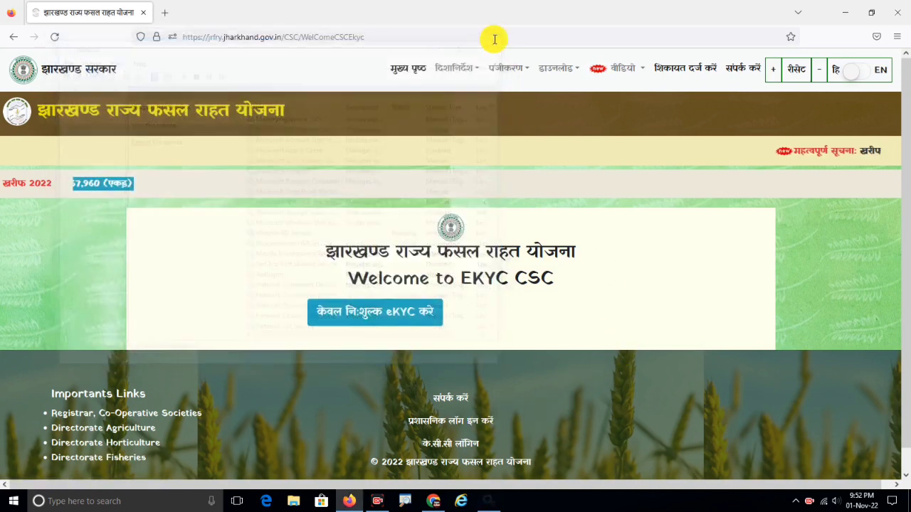
Enter the Aadhaar number in the free eKYC form, tick the declaration, and proceed.
left_click(384, 315)
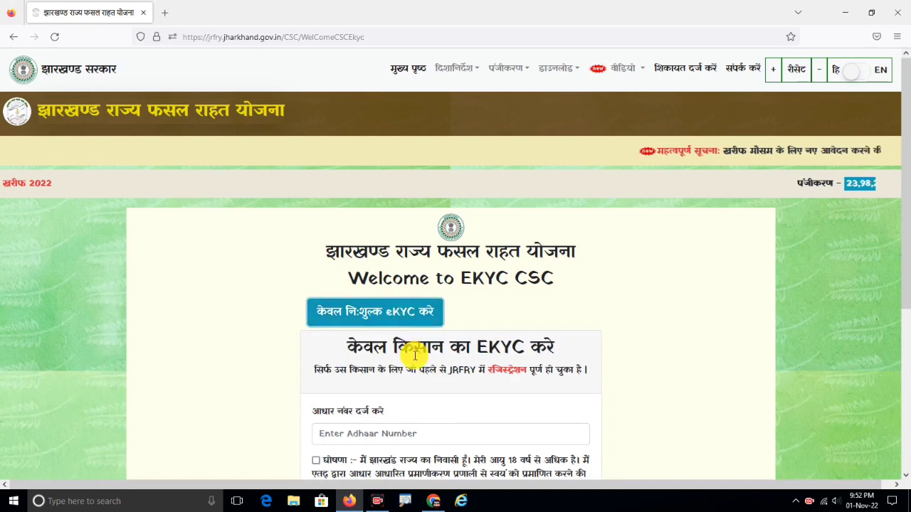
scroll(414, 360, "down", 1)
scroll(416, 361, "down", 2)
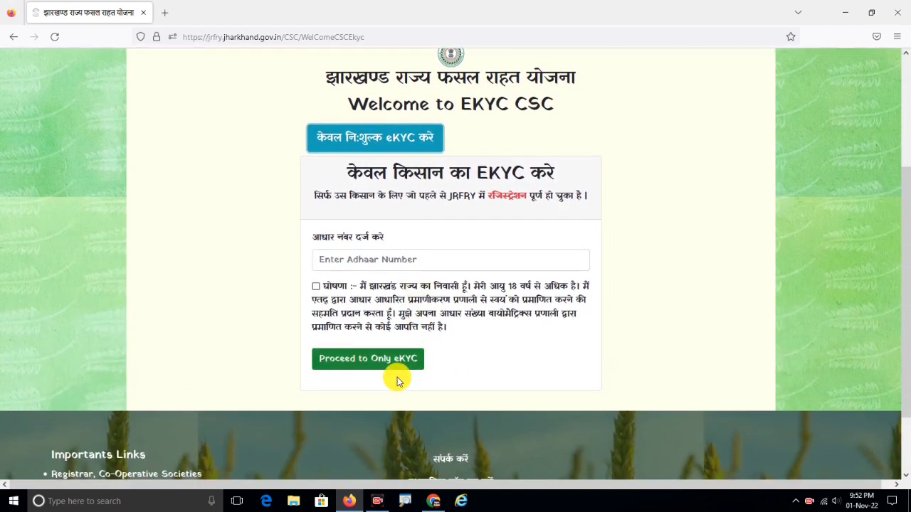
left_click(346, 259)
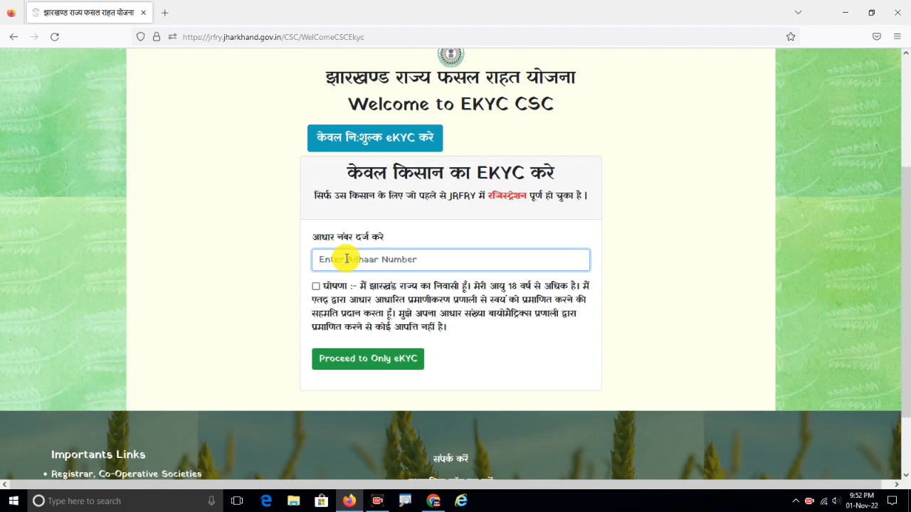
type("56")
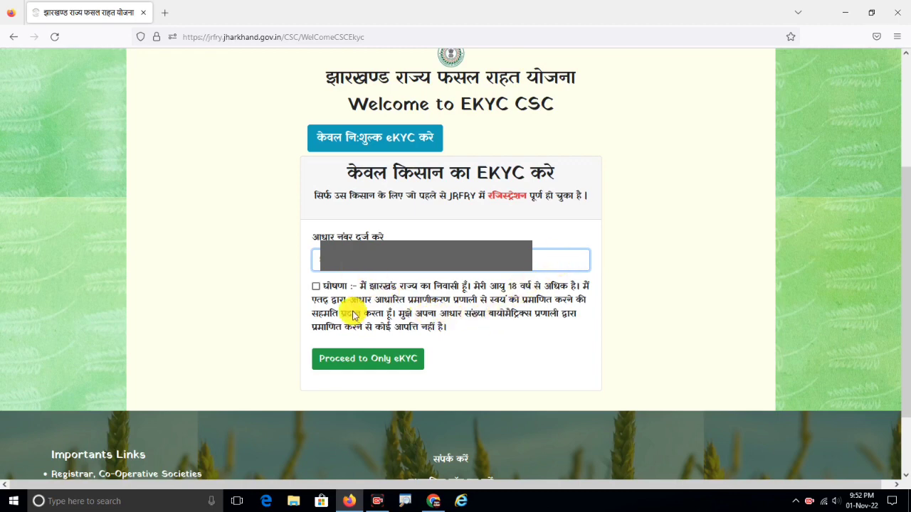
left_click(316, 287)
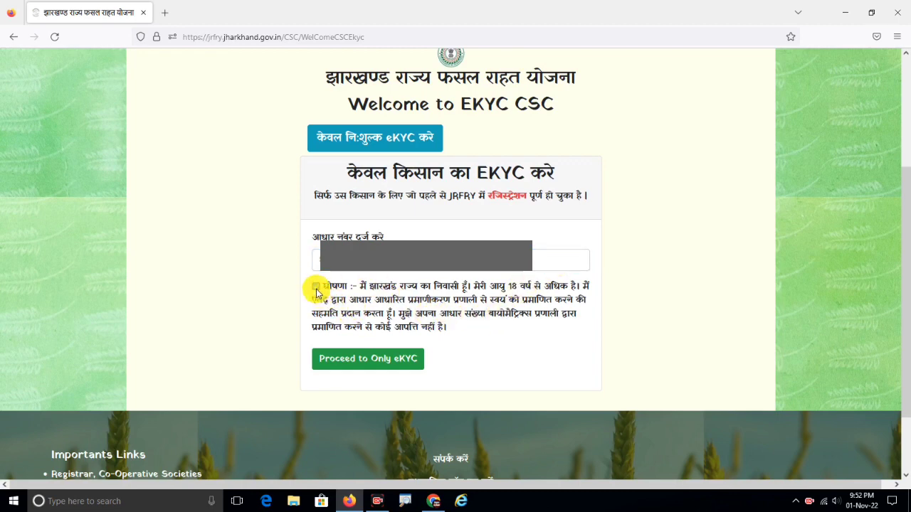
left_click(371, 362)
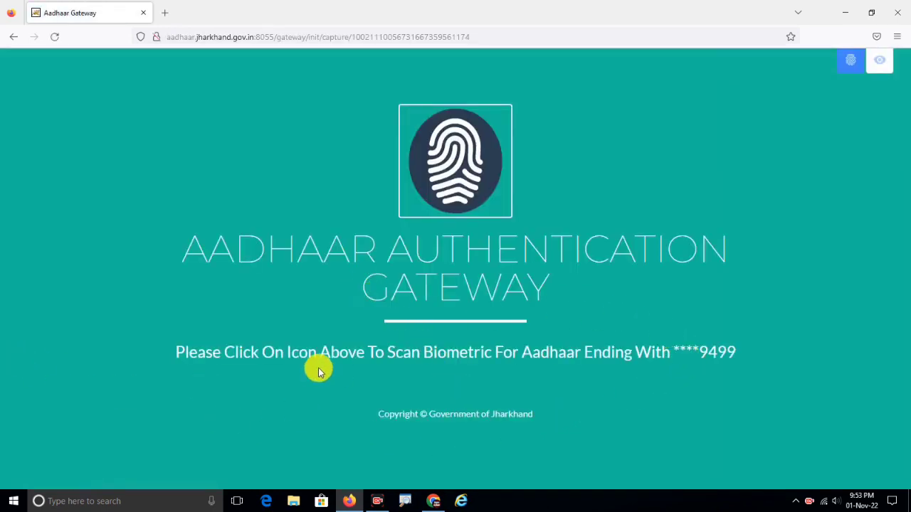
Try the fingerprint scan twice, dismiss both 'Device not ready' alerts, and close Firefox.
left_click(453, 148)
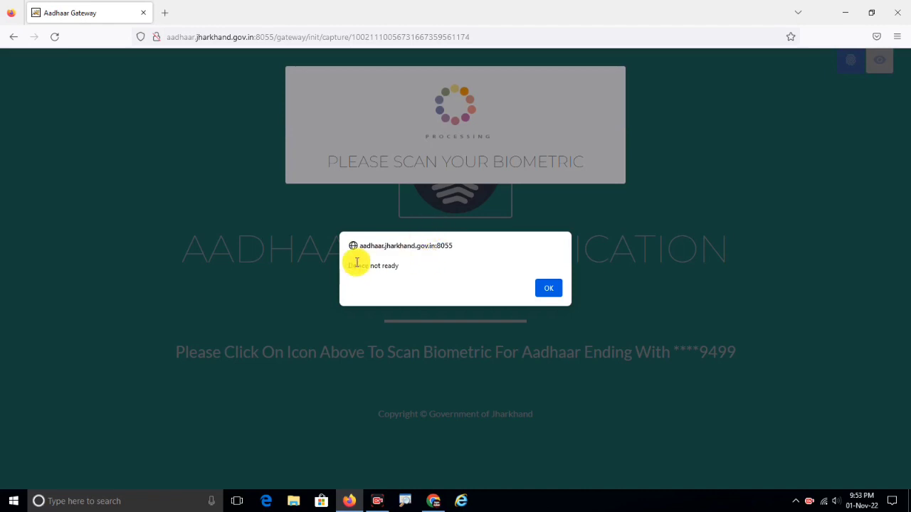
left_click(548, 289)
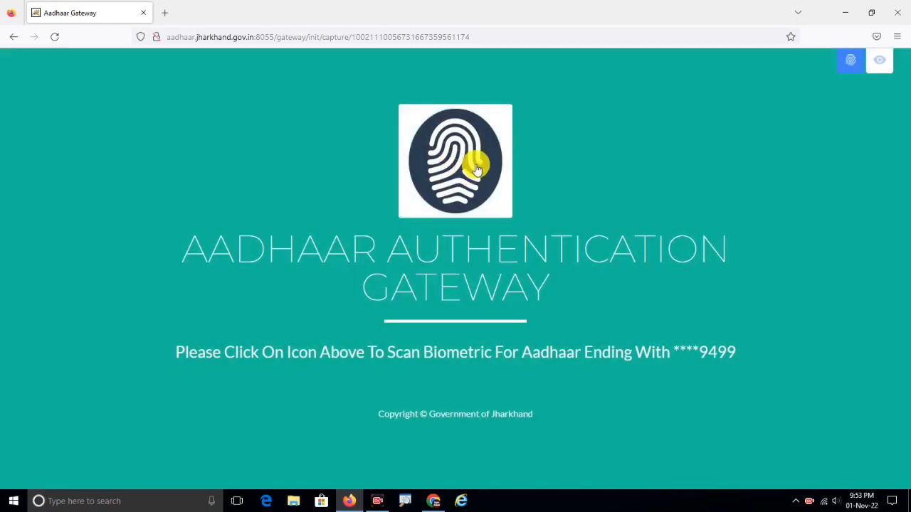
left_click(449, 177)
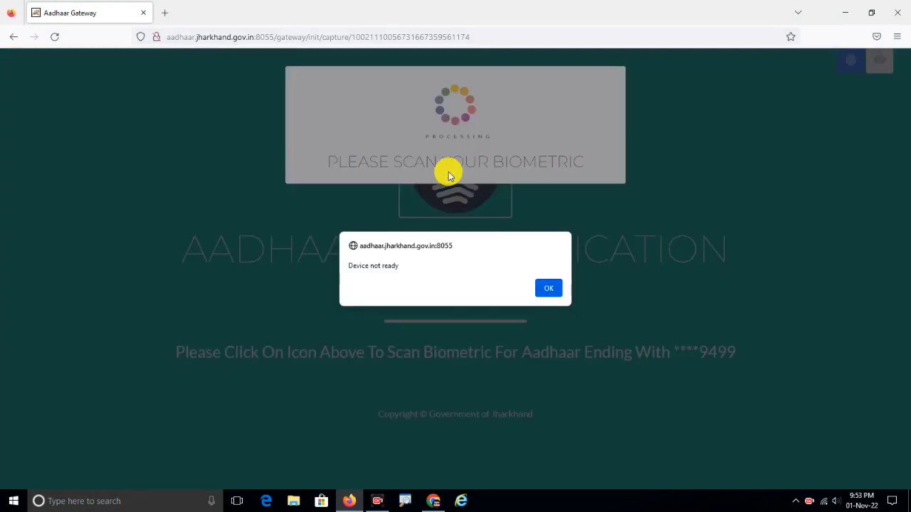
left_click(547, 287)
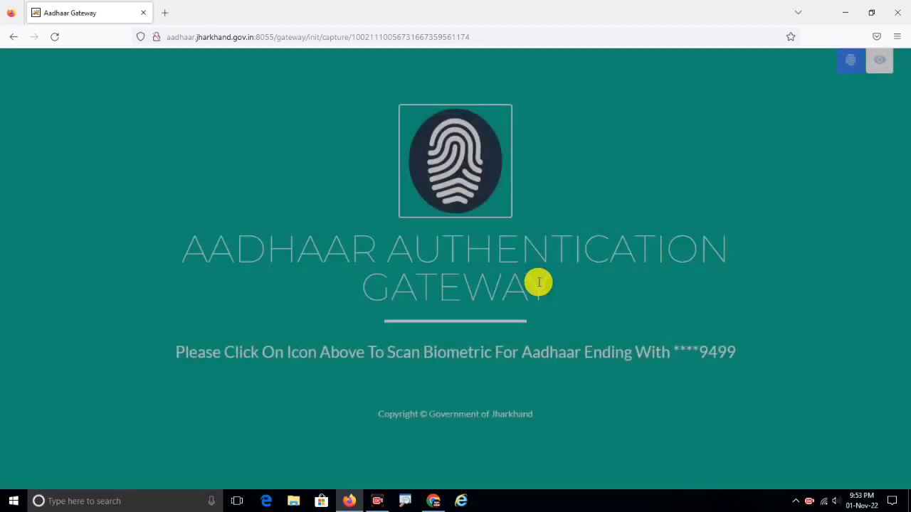
left_click(895, 13)
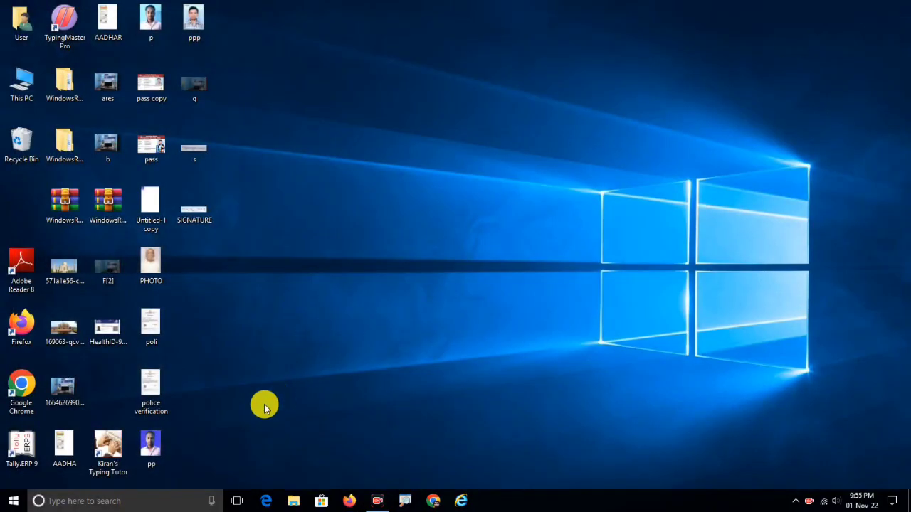
Restart Morpho RD Service from Services again, then dismiss the Device Registration Failed message.
left_click(77, 500)
type("se")
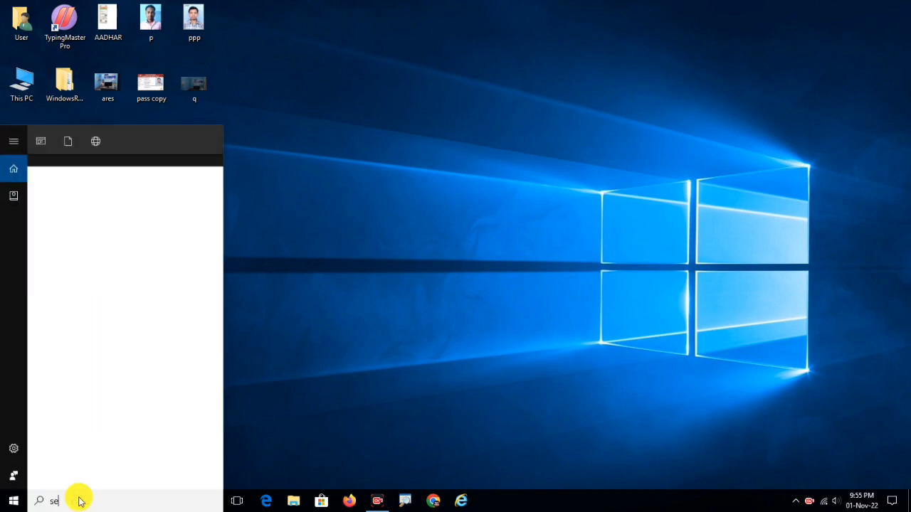
type("r")
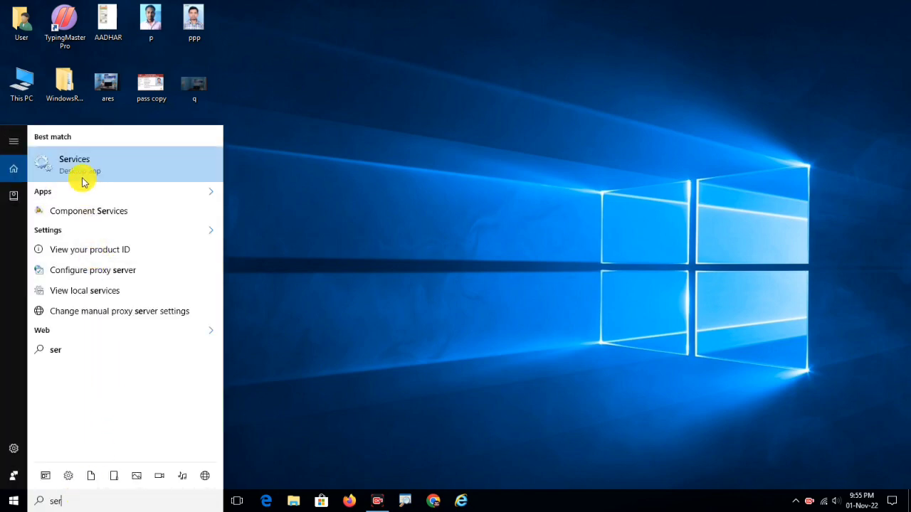
left_click(90, 168)
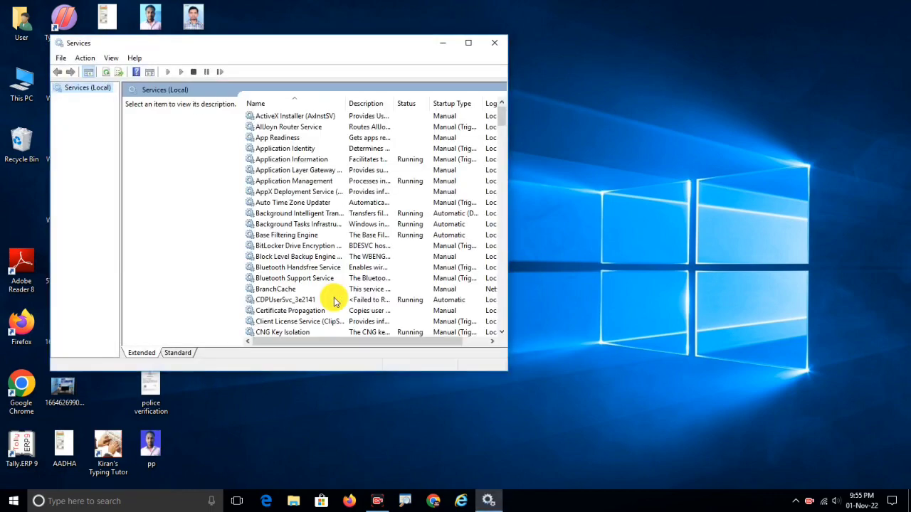
left_click(316, 139)
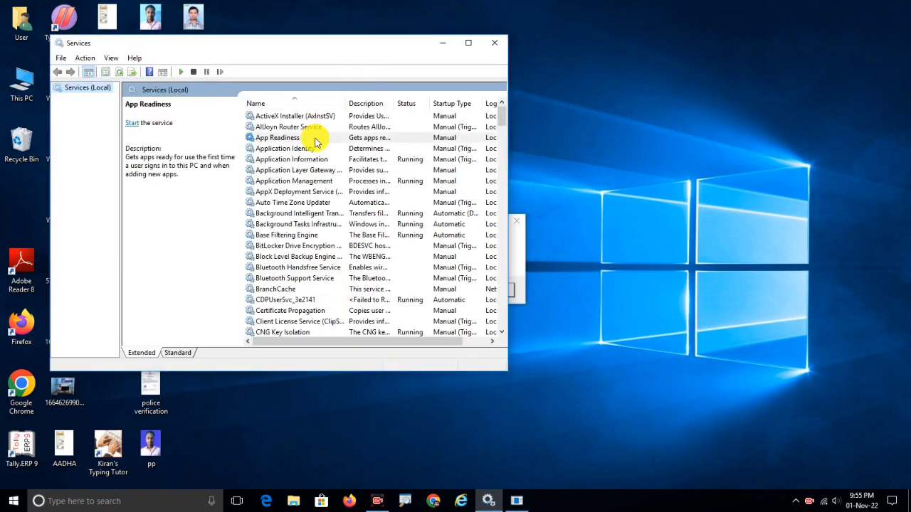
type("morpho")
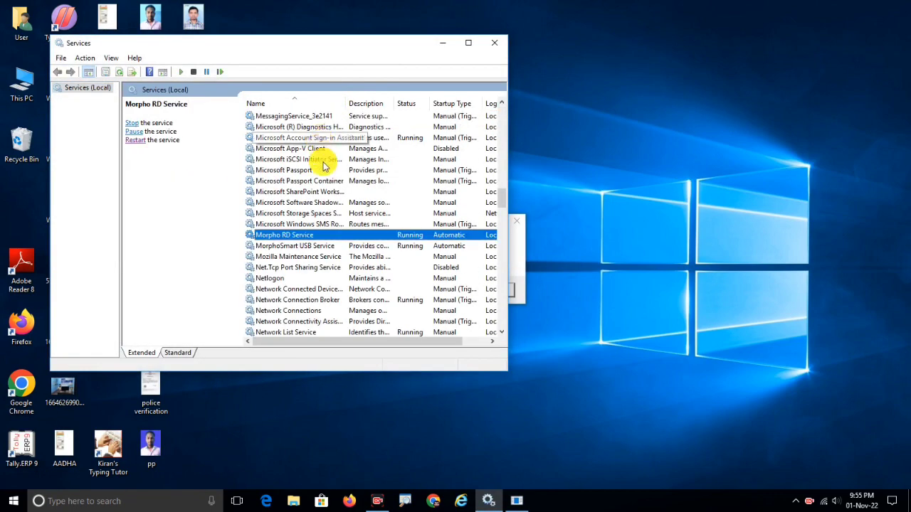
left_click(135, 139)
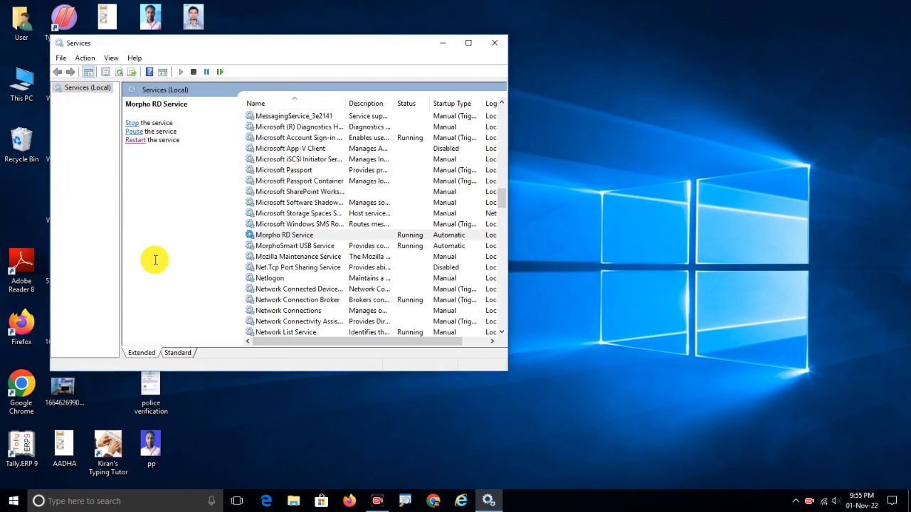
left_click(493, 45)
left_click(490, 288)
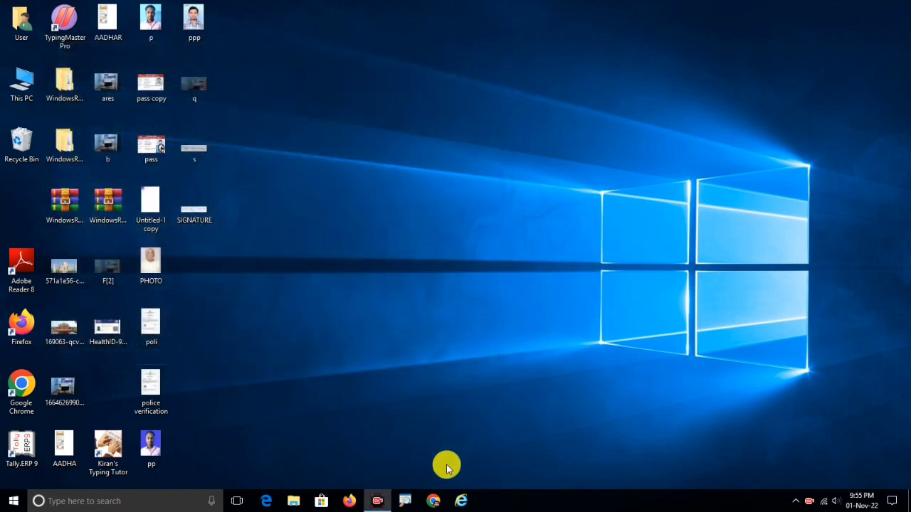
Uninstall the MorphoSmart USB 64 bits Driver from Programs and Features.
right_click(424, 195)
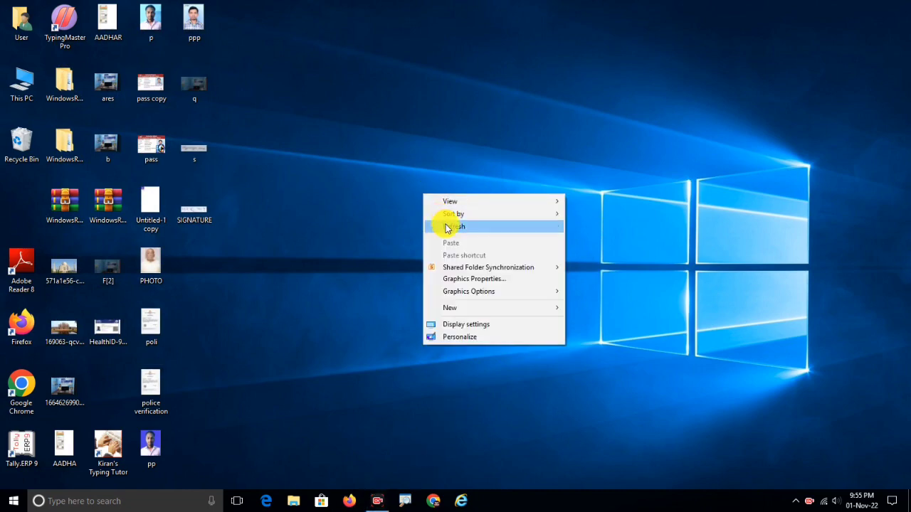
left_click(448, 227)
right_click(394, 182)
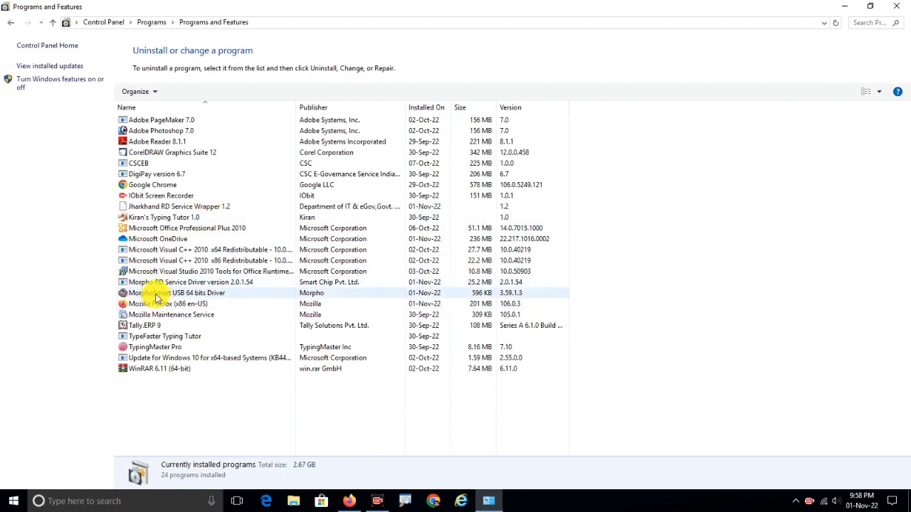
left_click(157, 294)
left_click(180, 91)
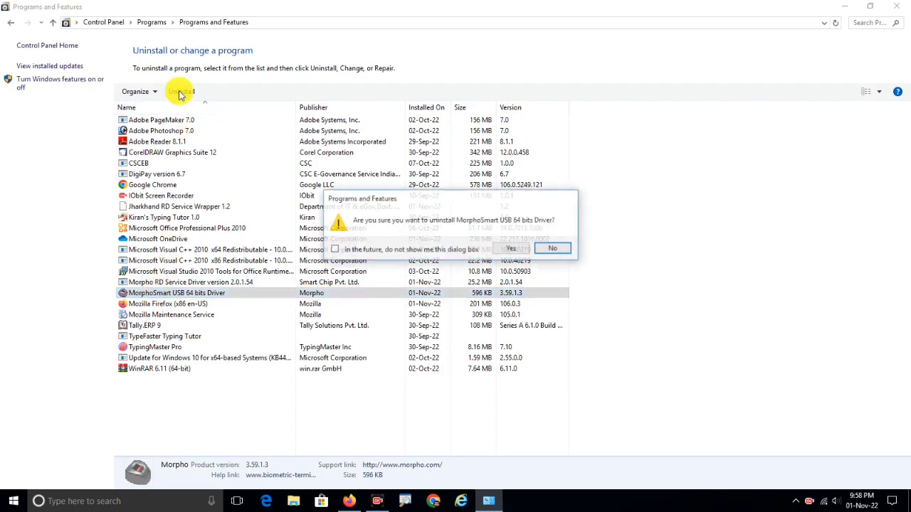
left_click(510, 254)
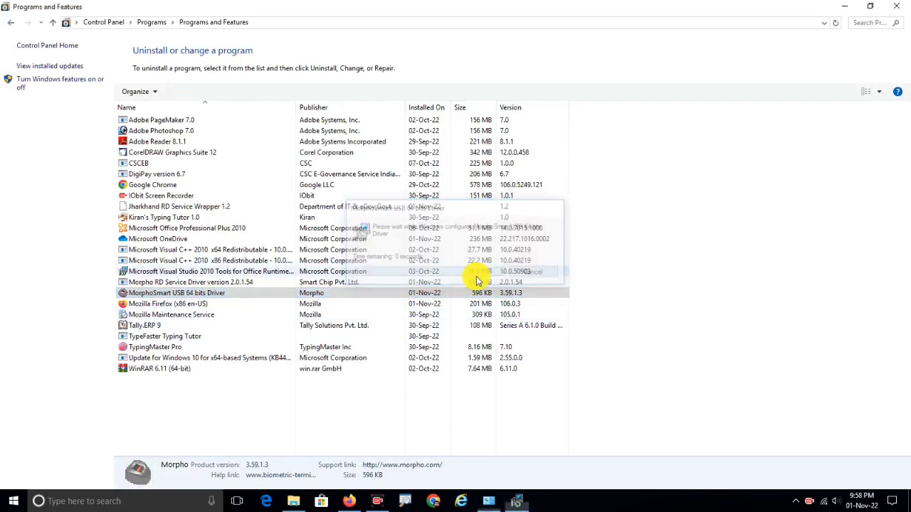
Uninstall Morpho RD Service Driver 2.0.1.54 and acknowledge completion.
left_click(245, 283)
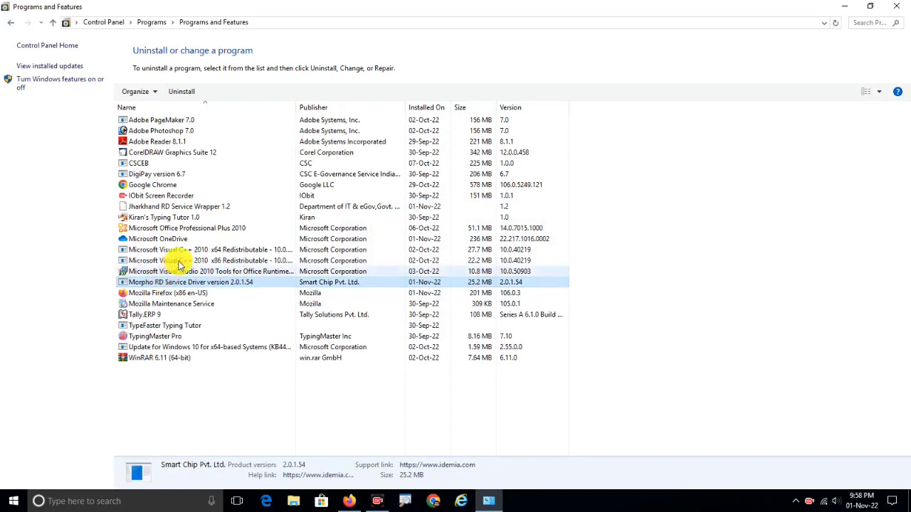
left_click(182, 91)
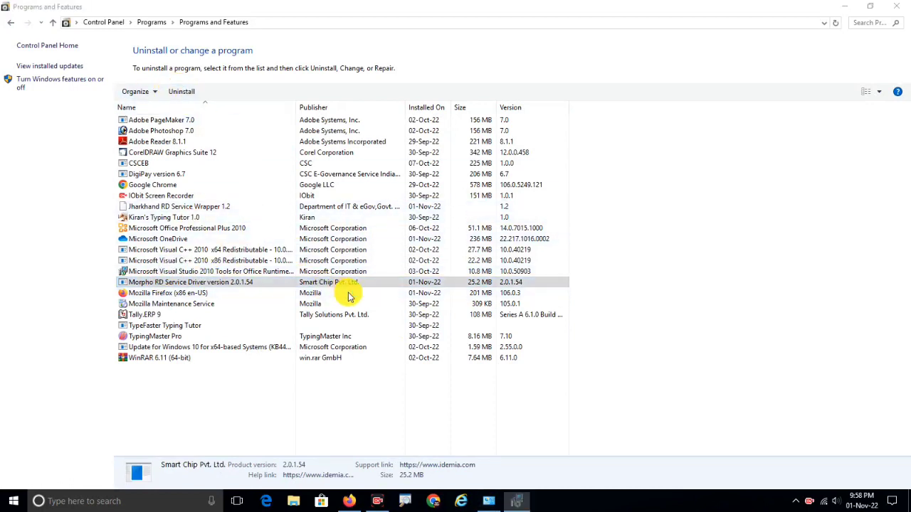
left_click(504, 296)
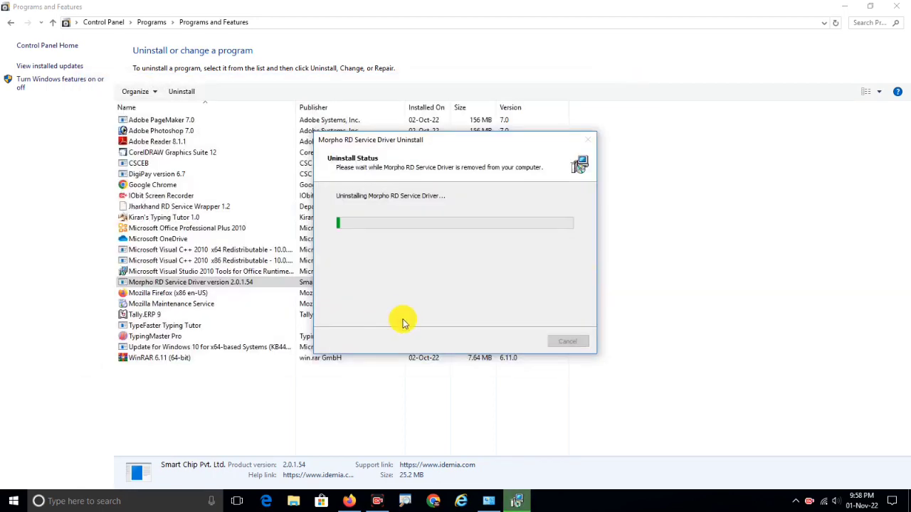
left_click(537, 293)
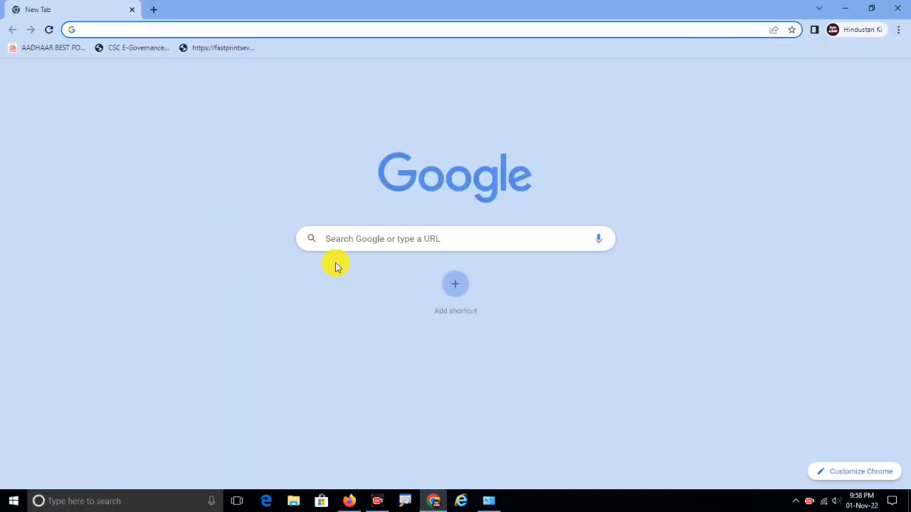
Download the Windows (https/localhost) RD Service zip from rdserviceonline.com and show it in Downloads.
left_click(339, 237)
left_click(356, 268)
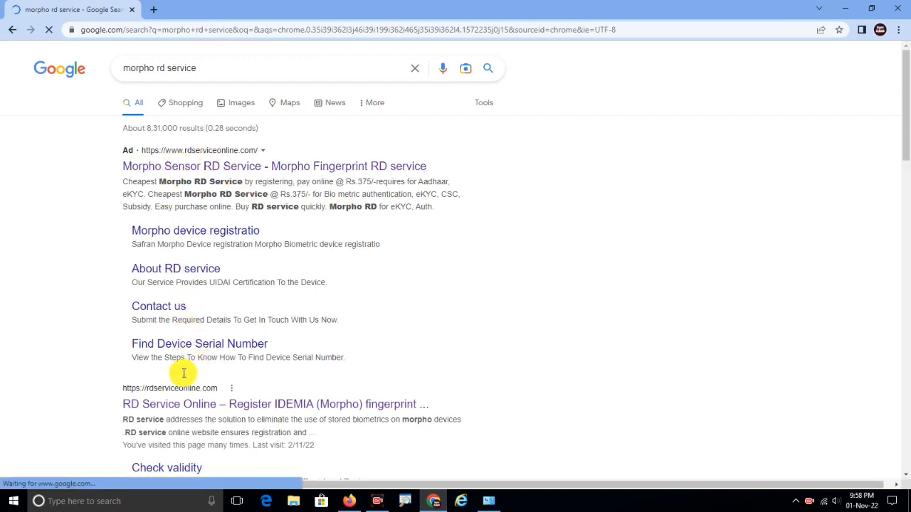
left_click(174, 388)
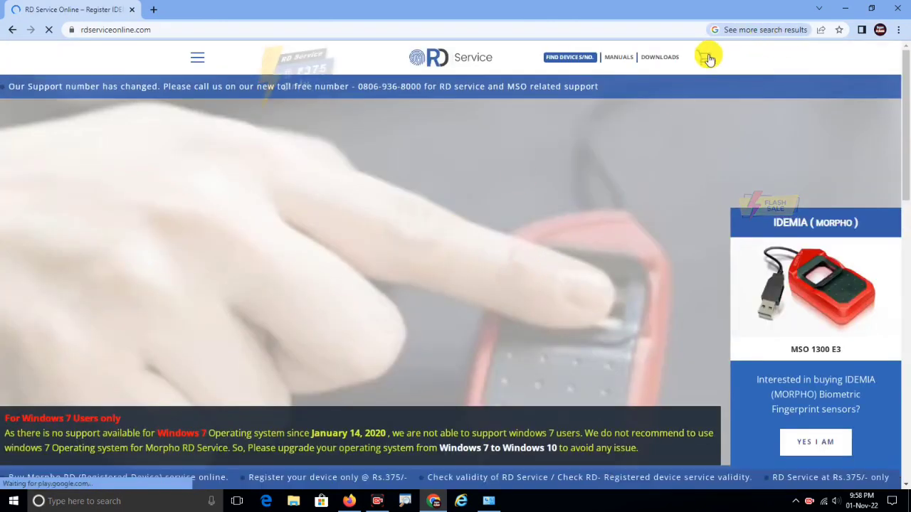
mouse_move(659, 60)
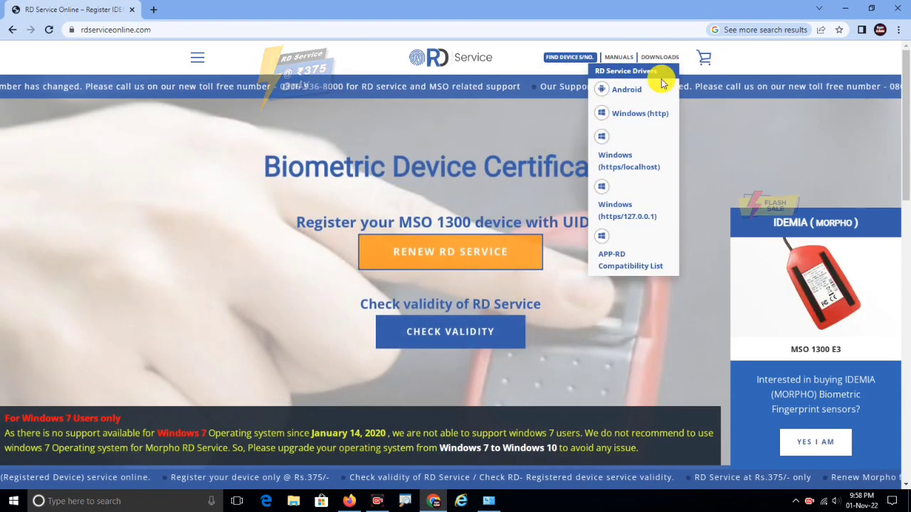
left_click(612, 160)
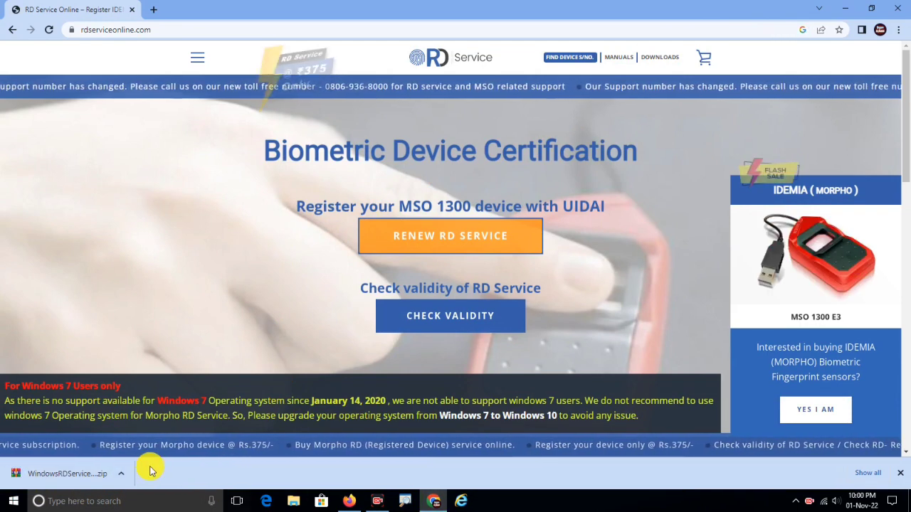
left_click(121, 472)
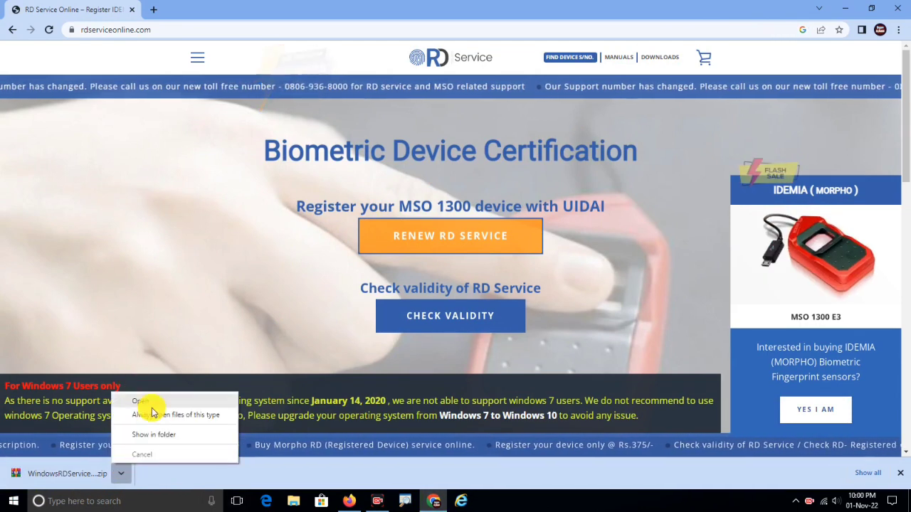
left_click(151, 434)
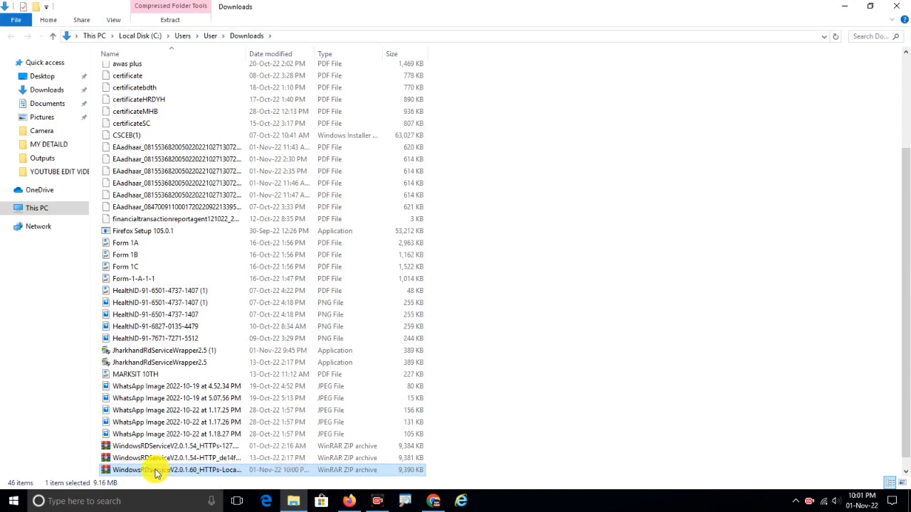
Extract the WindowsRDServiceV2.0.1.60 zip to a folder in Downloads.
right_click(149, 473)
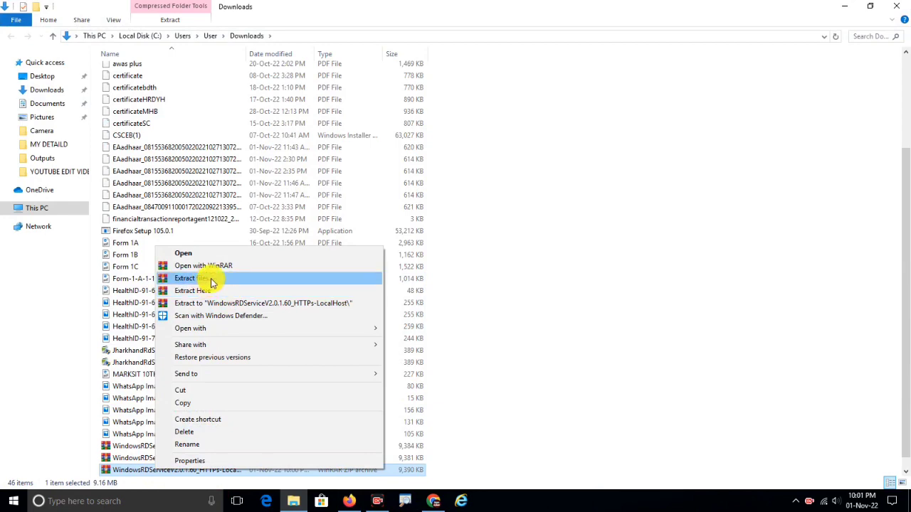
left_click(212, 282)
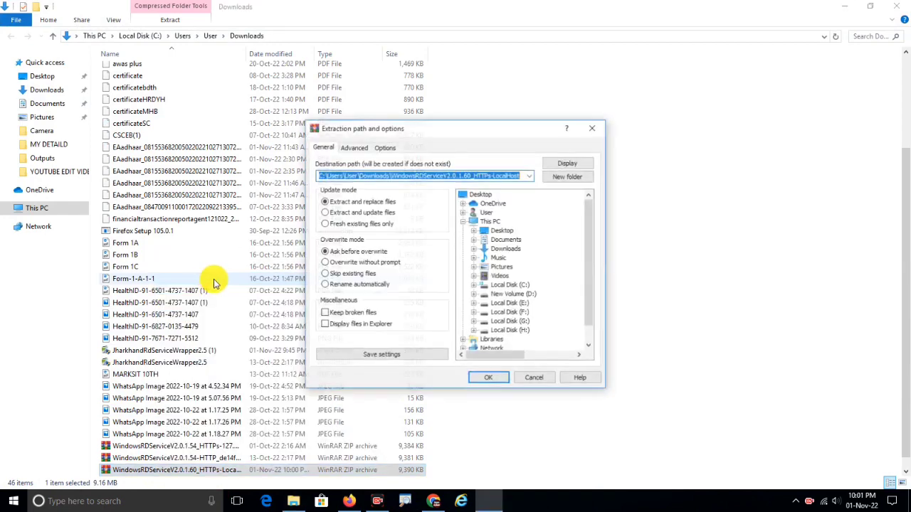
left_click(486, 382)
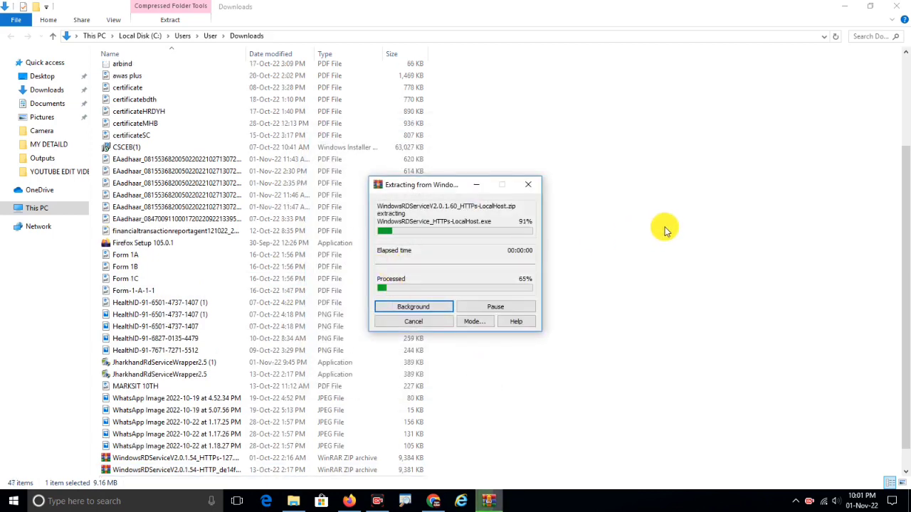
scroll(666, 288, "up", 4)
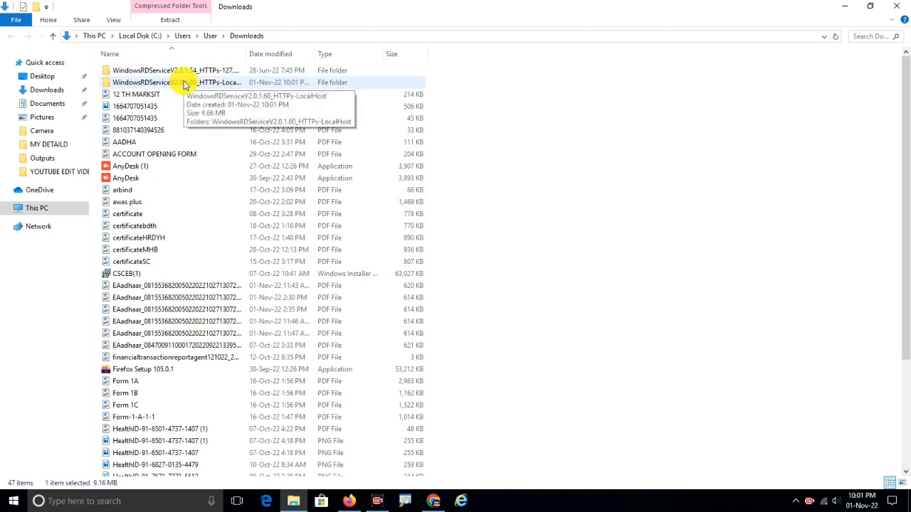
Open the extracted folders and bring up options for the WindowsRDService_HTTPs-LocalHost installer.
double_click(183, 84)
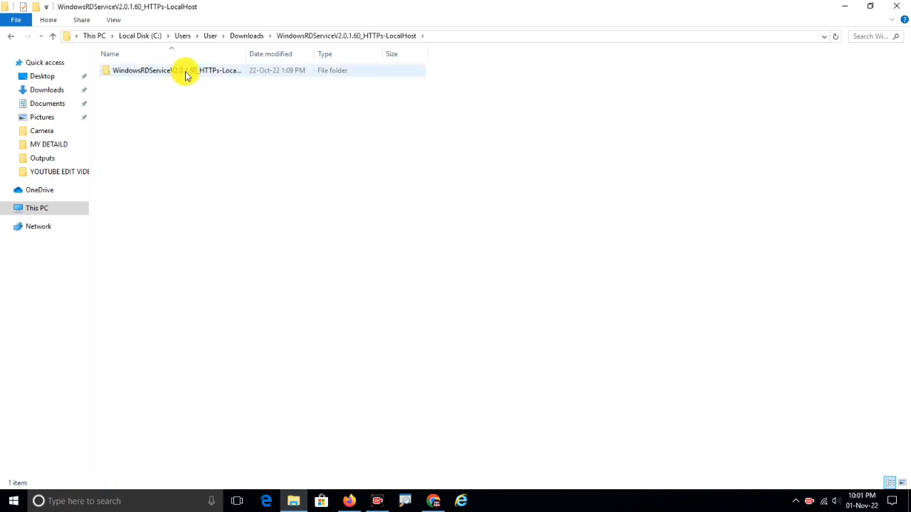
double_click(183, 72)
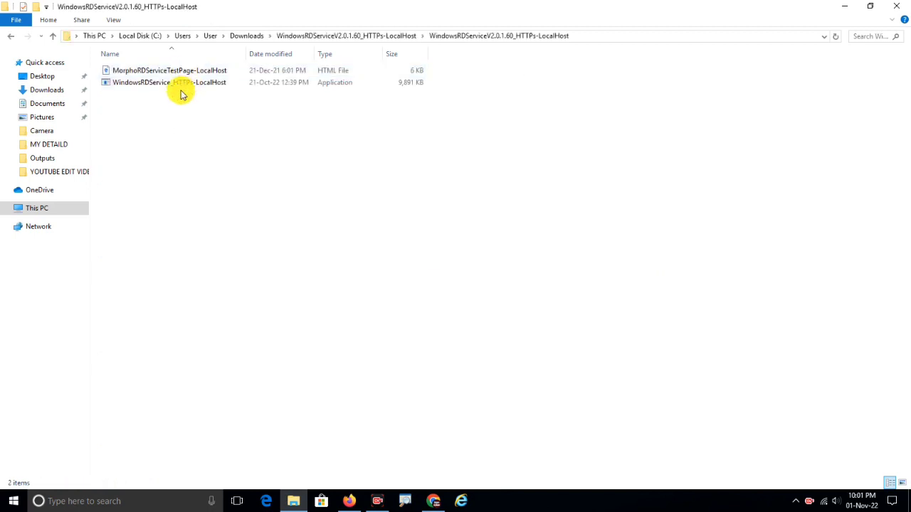
left_click(172, 84)
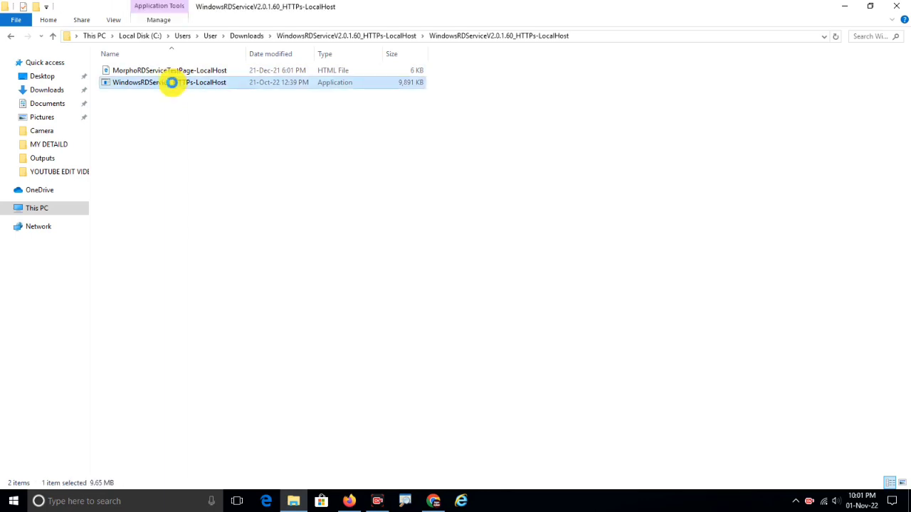
right_click(170, 83)
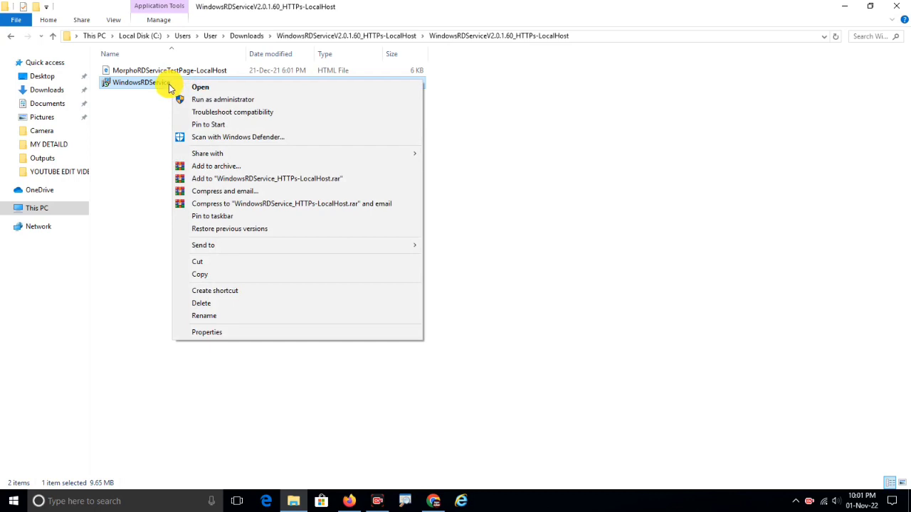
Install Morpho RD Service Driver 2.0.1.60 as administrator, dismiss the registration error, and choose to restart later.
left_click(216, 100)
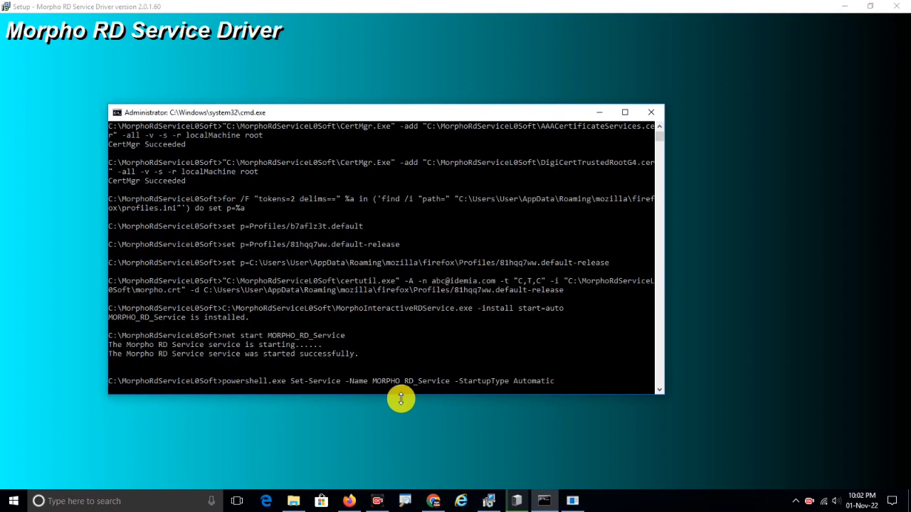
key("Return")
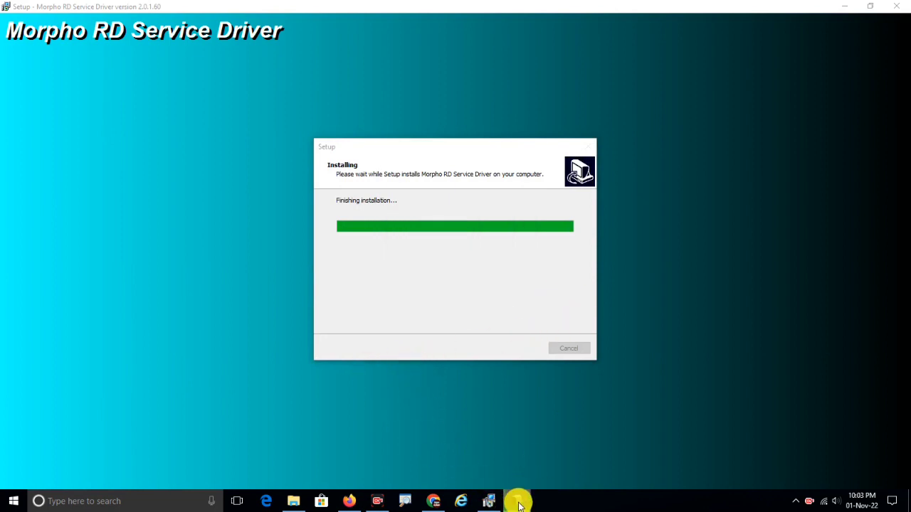
mouse_move(519, 504)
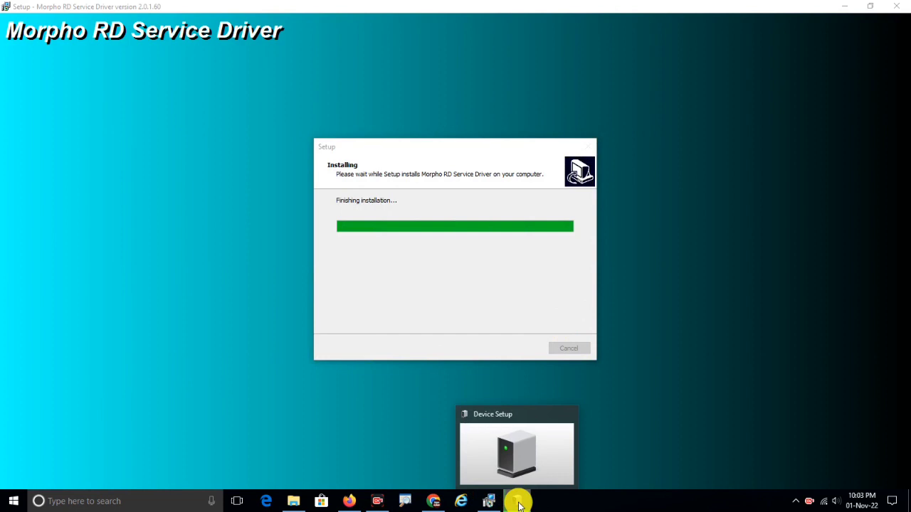
left_click(514, 503)
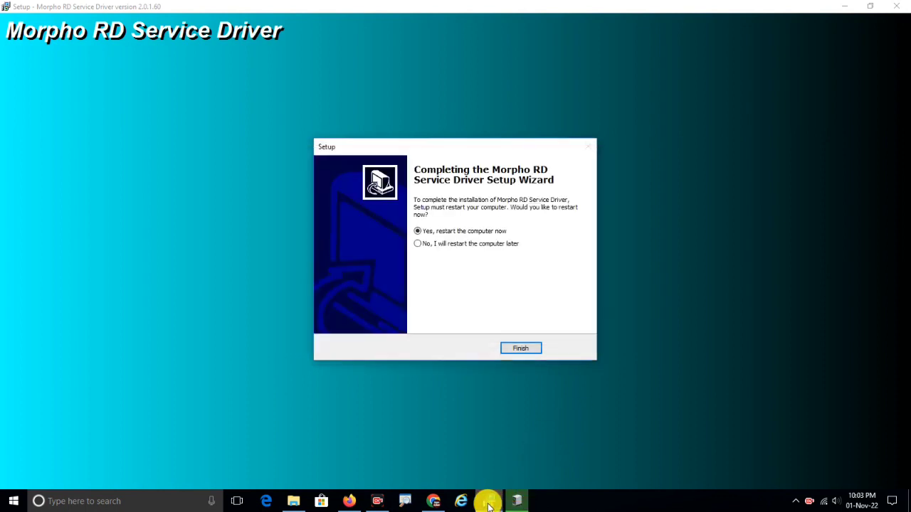
left_click(418, 244)
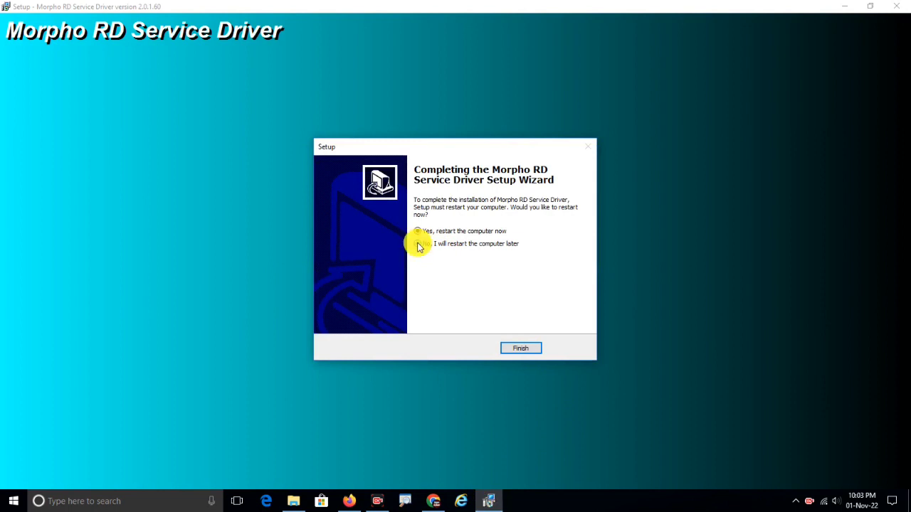
left_click(521, 349)
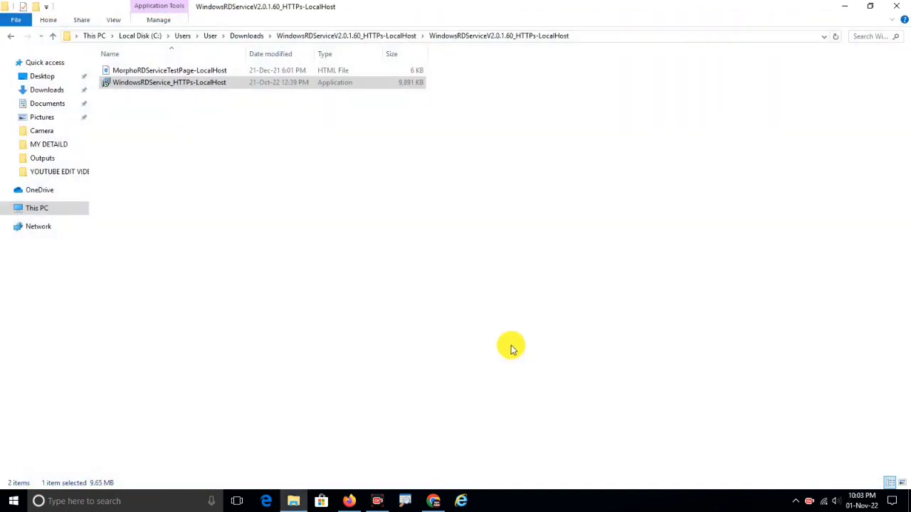
Close the extracted installer folder window and the RD Service web page.
left_click(538, 410)
left_click(896, 11)
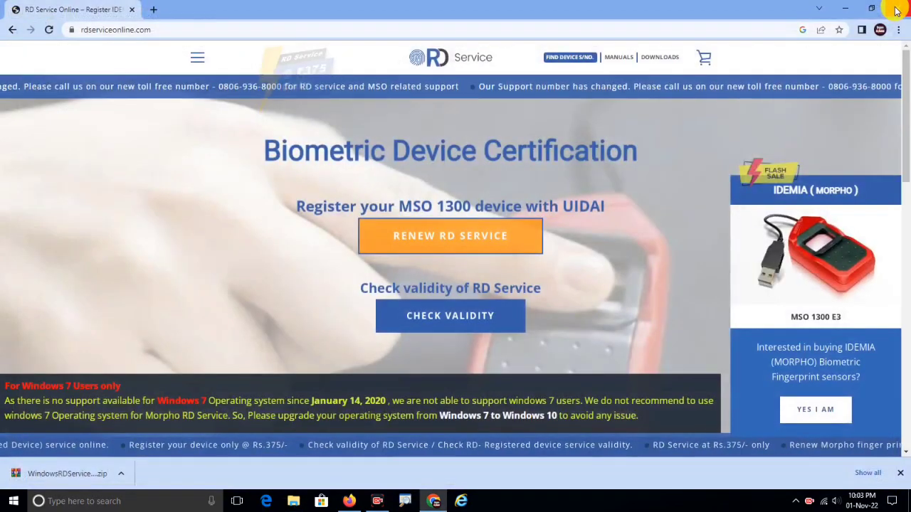
left_click(854, 7)
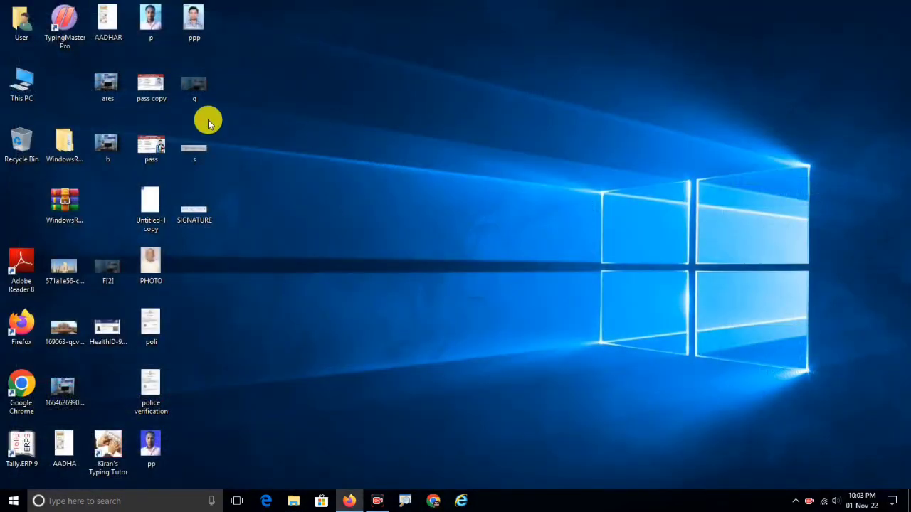
Open C:\MorphoRdServiceL0Soft, dismiss the Device Registration Failed message, and select ConfigSettings.
double_click(21, 82)
double_click(144, 163)
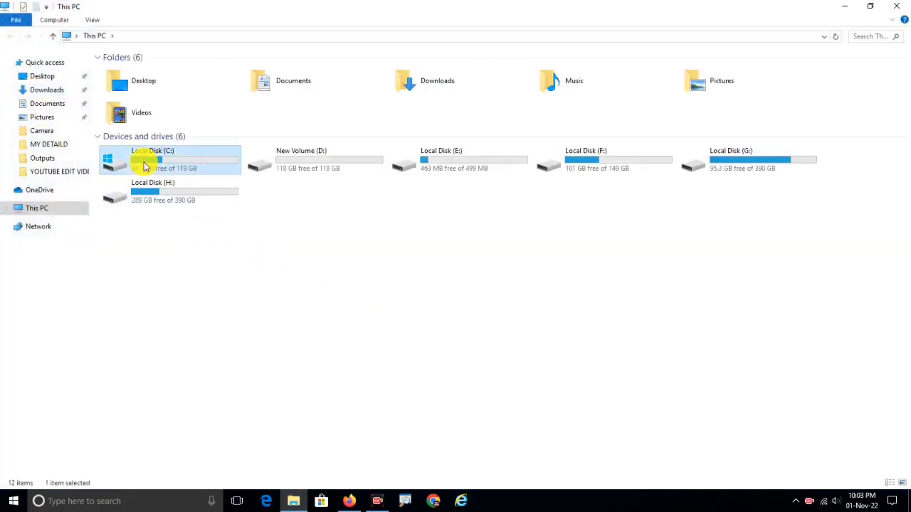
double_click(142, 130)
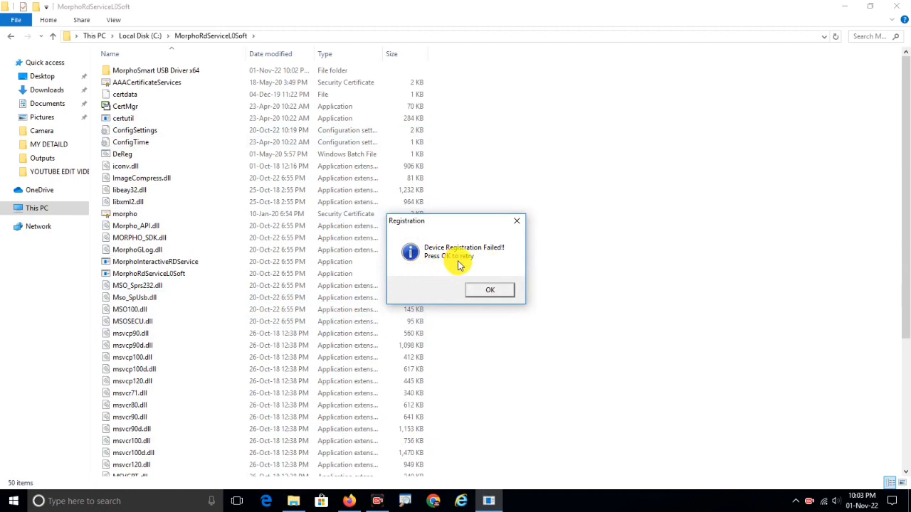
left_click(488, 291)
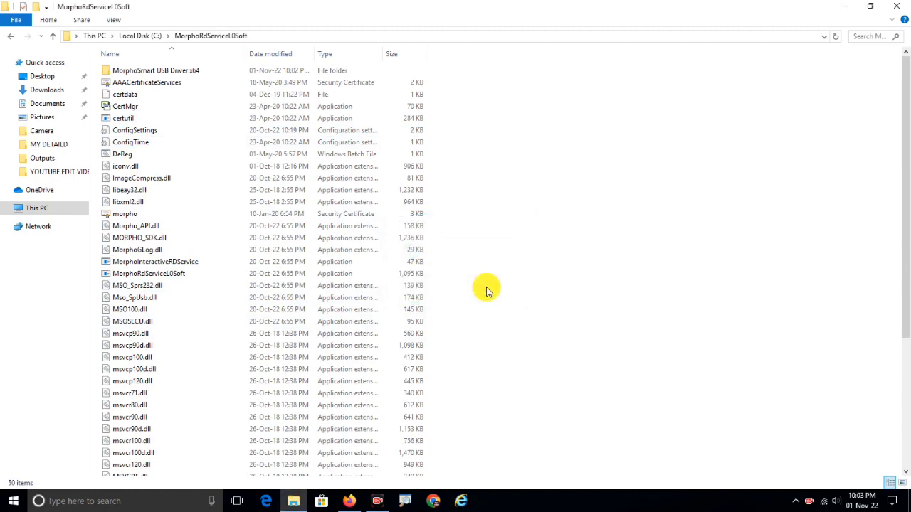
left_click(128, 134)
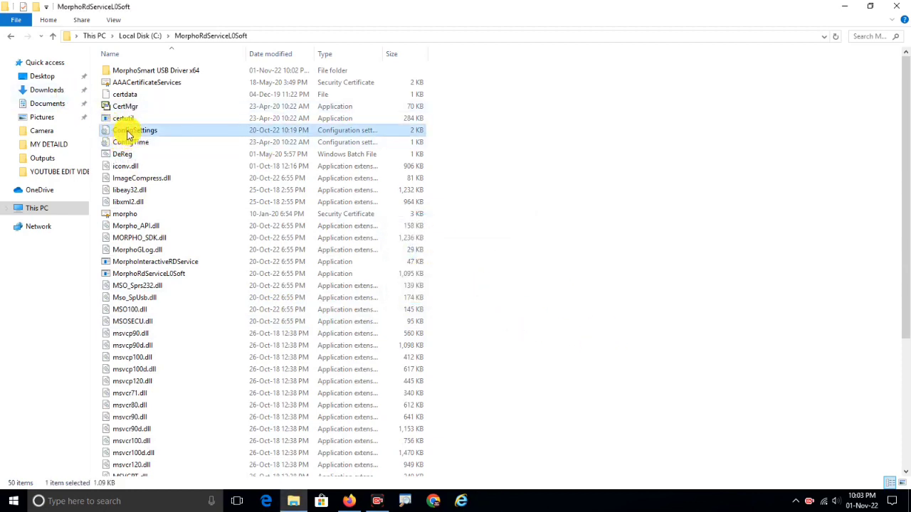
Change CommunicationMode from 0 to 1 in ConfigSettings.ini and save the file when closing Notepad.
double_click(128, 134)
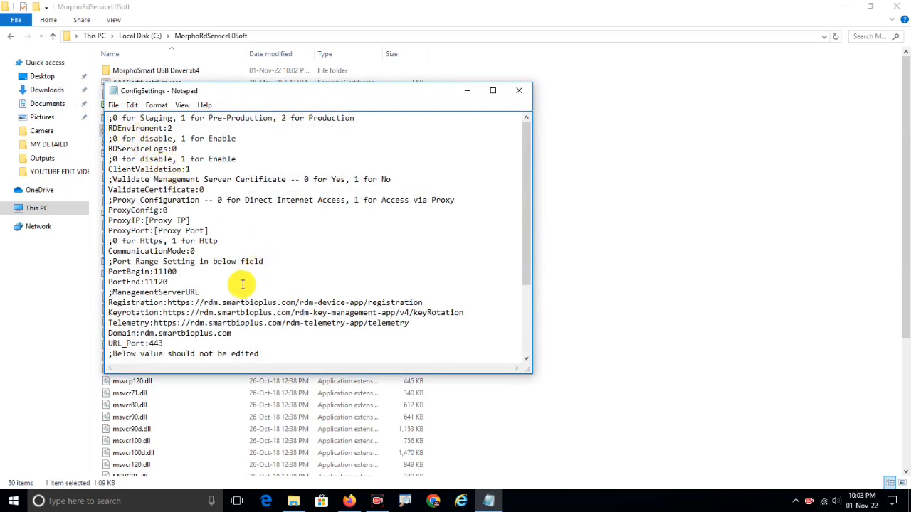
scroll(212, 289, "down", 1)
scroll(210, 285, "up", 1)
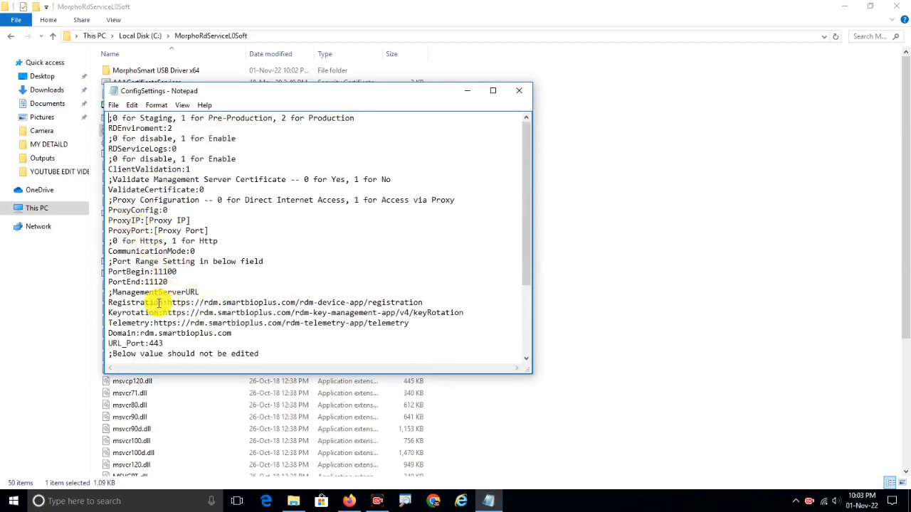
scroll(155, 304, "down", 3)
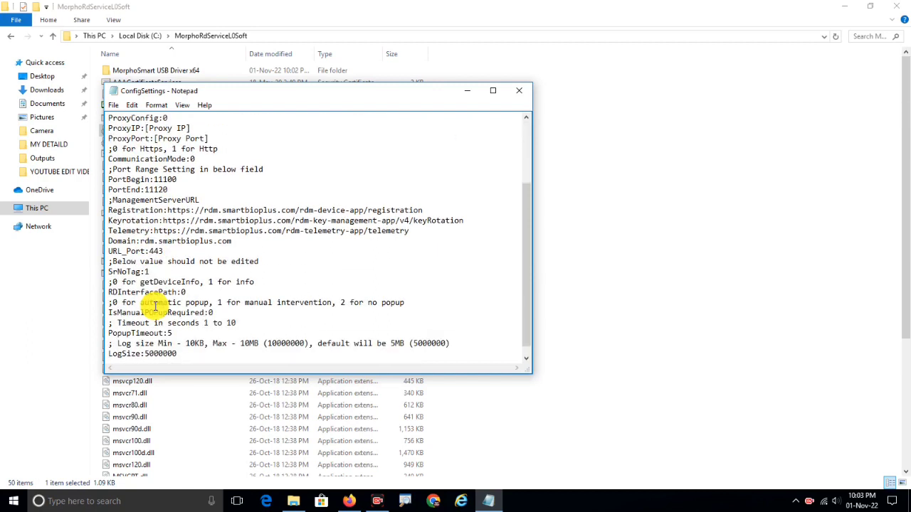
scroll(166, 244, "up", 3)
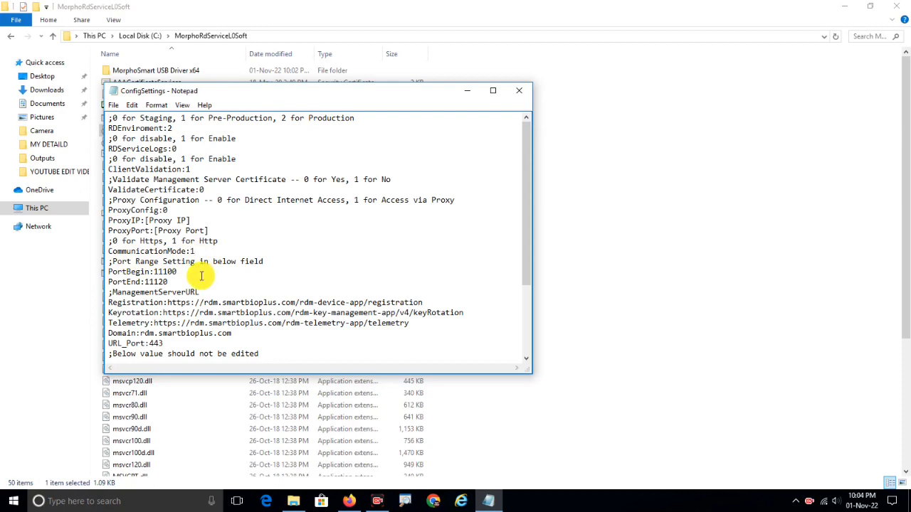
left_click(519, 92)
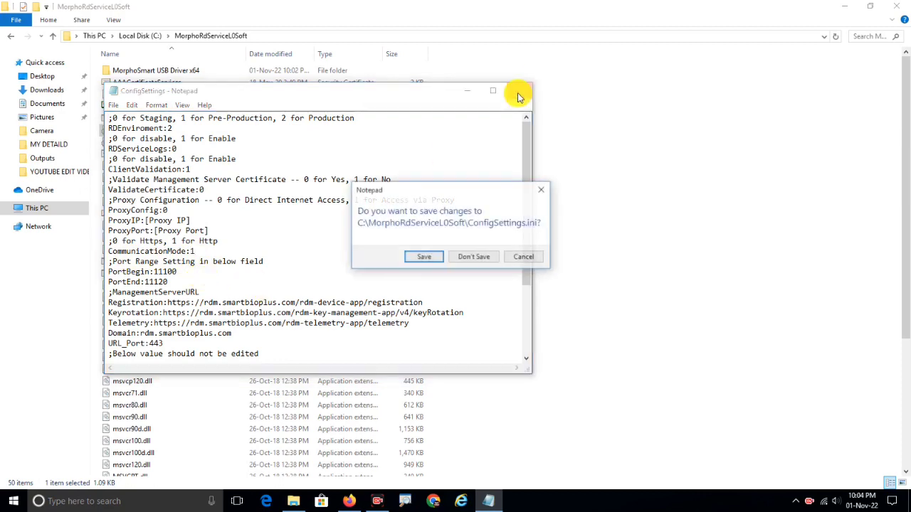
left_click(424, 263)
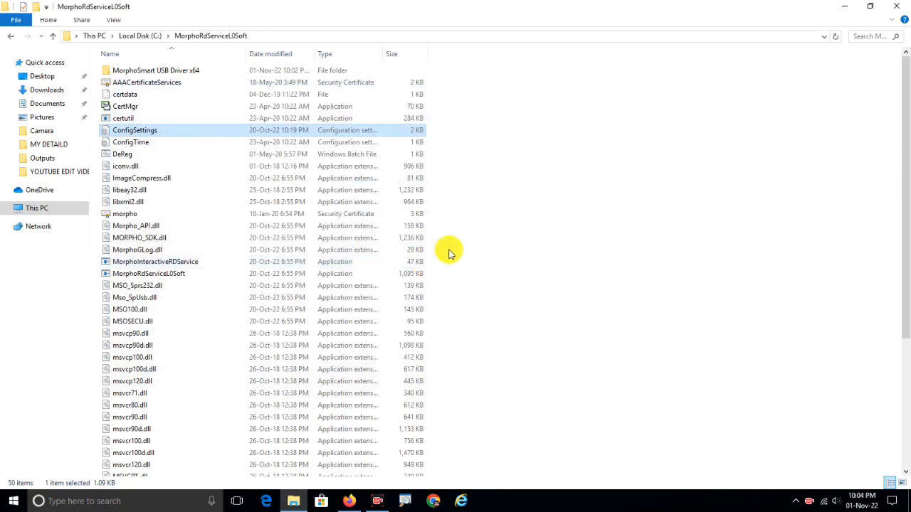